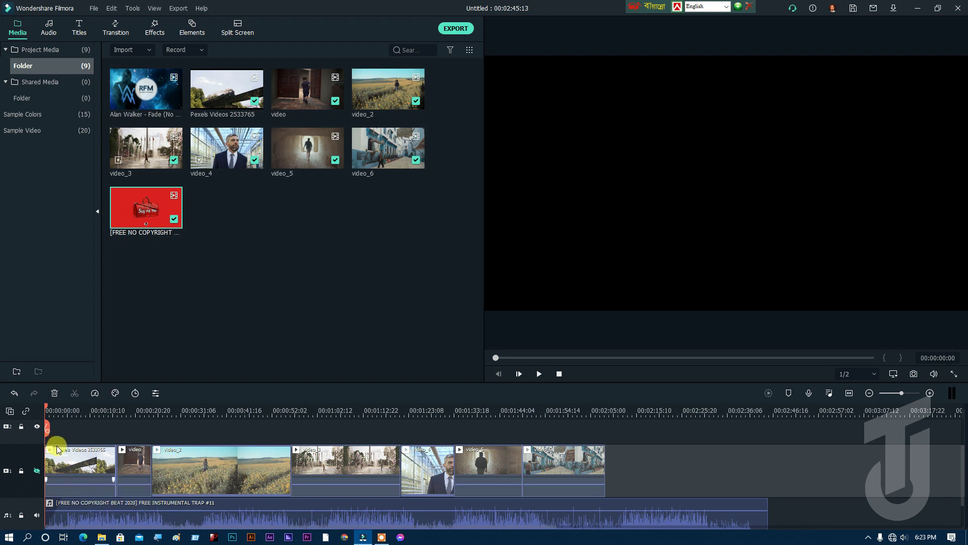
Play the music clip from the start, add beat markers along about its first 24 seconds, and return the playhead to the beginning.
{"action": "left_click", "coordinate": [201, 517]}
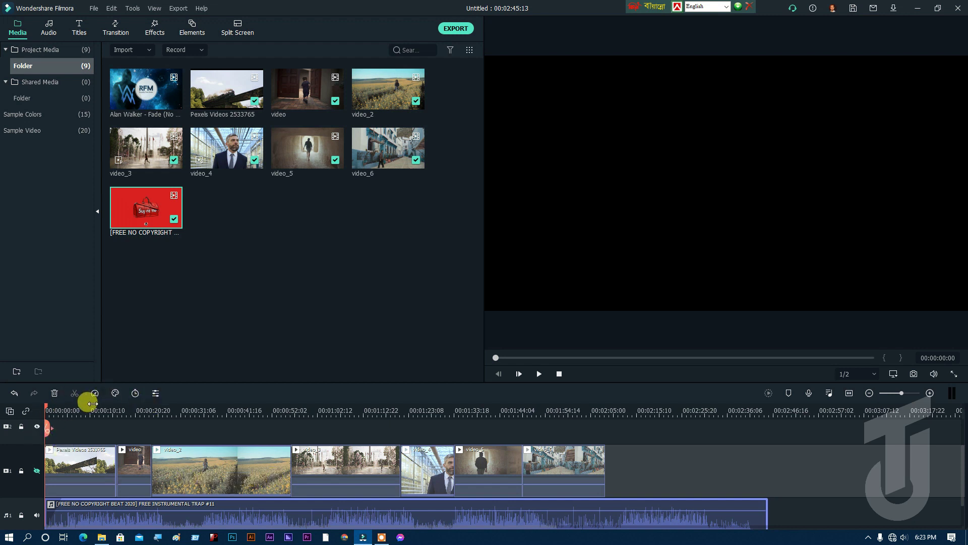
{"action": "key", "text": "space"}
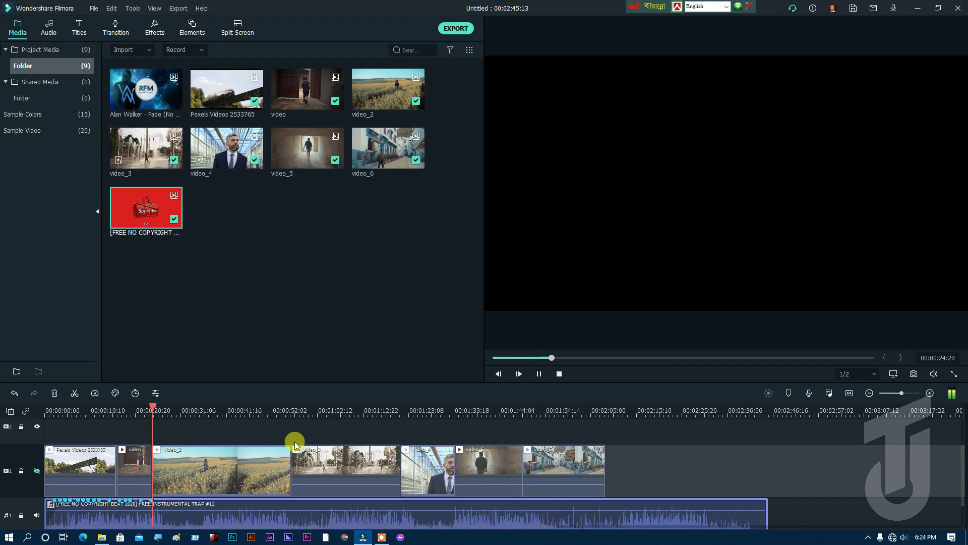
{"action": "left_click", "coordinate": [539, 373]}
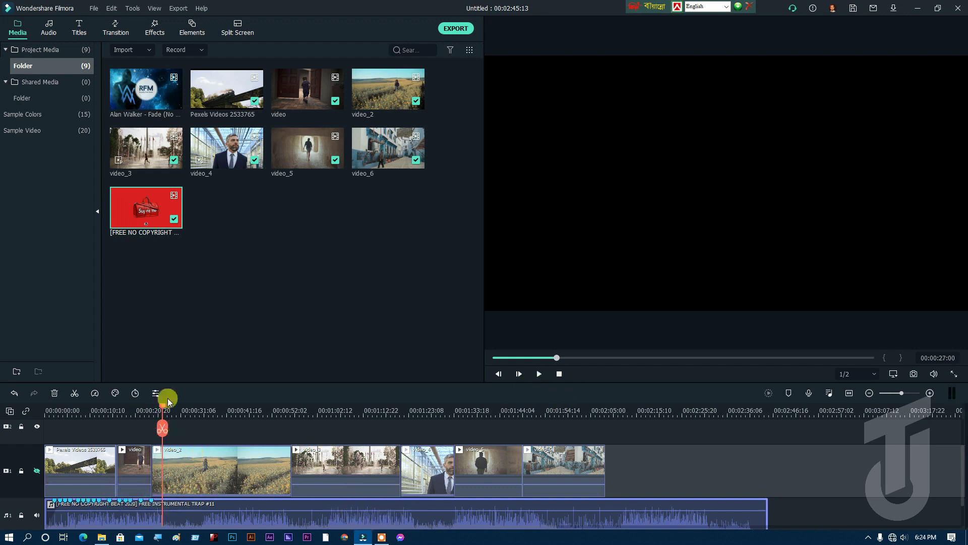
{"action": "key", "text": "Home"}
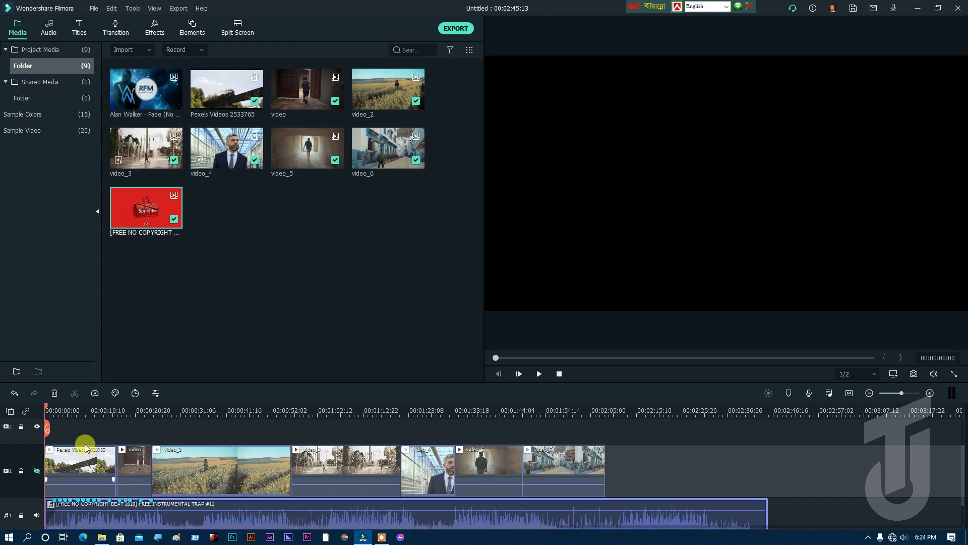
Check the first three beat markers against the music clip's waveform.
{"action": "left_click_drag", "start_coordinate": [85, 410], "coordinate": [407, 398]}
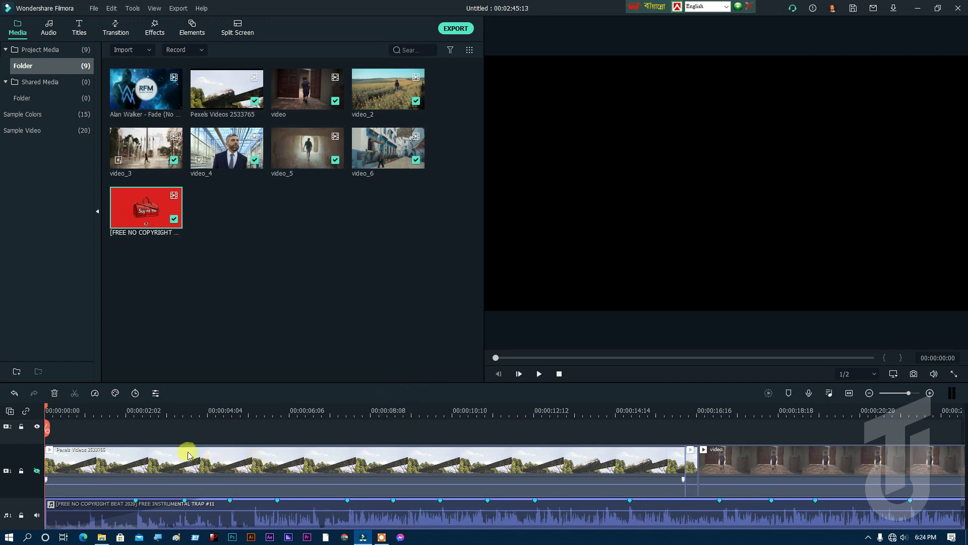
{"action": "left_click_drag", "start_coordinate": [153, 410], "coordinate": [242, 403]}
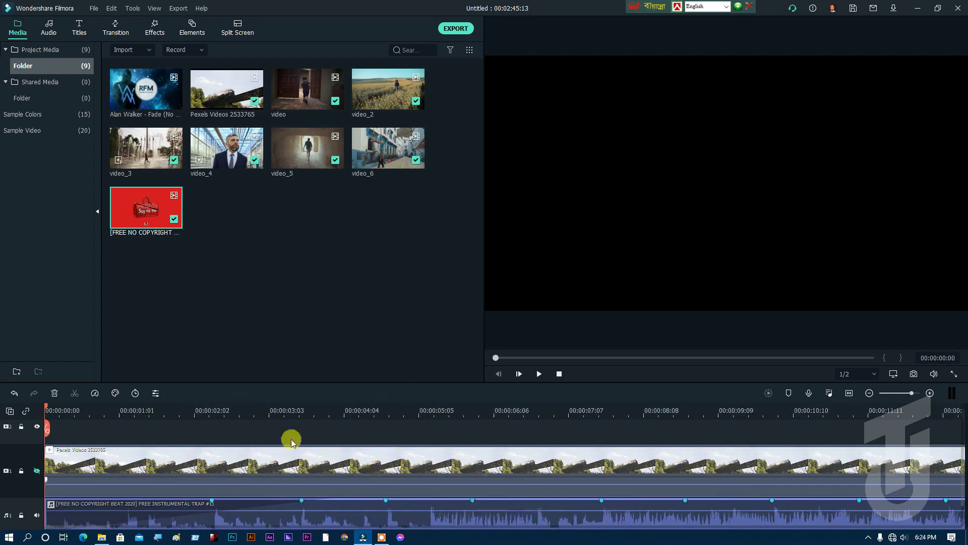
{"action": "left_click_drag", "start_coordinate": [262, 404], "coordinate": [296, 406]}
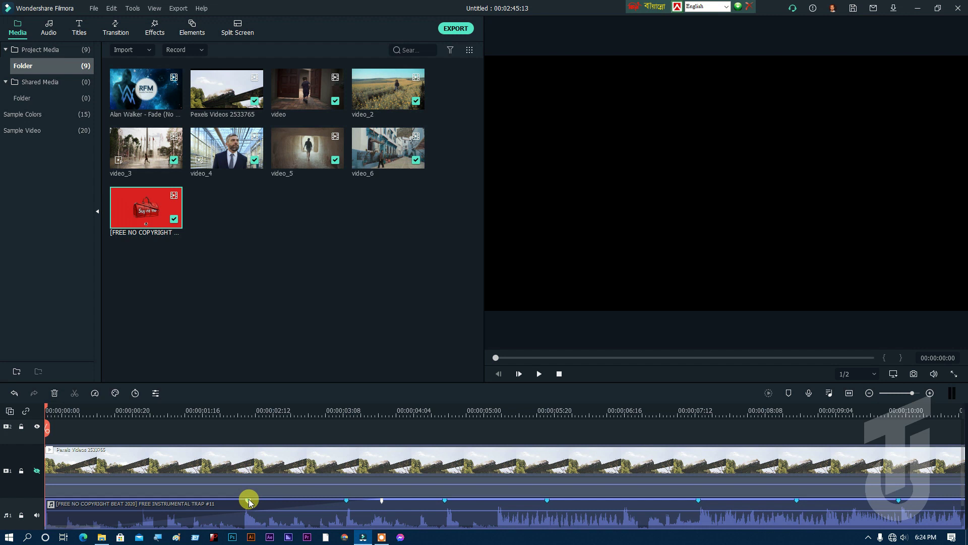
{"action": "left_click", "coordinate": [248, 500]}
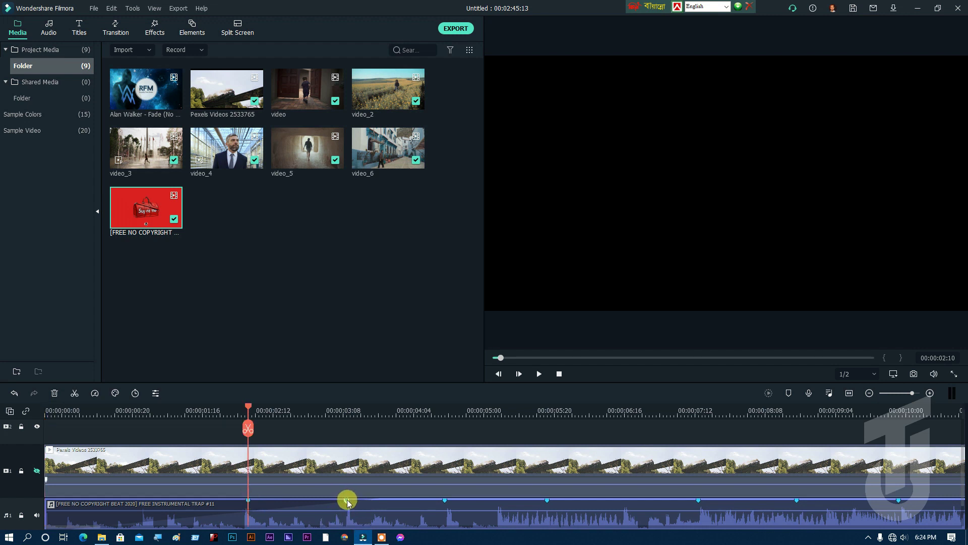
{"action": "left_click", "coordinate": [350, 500]}
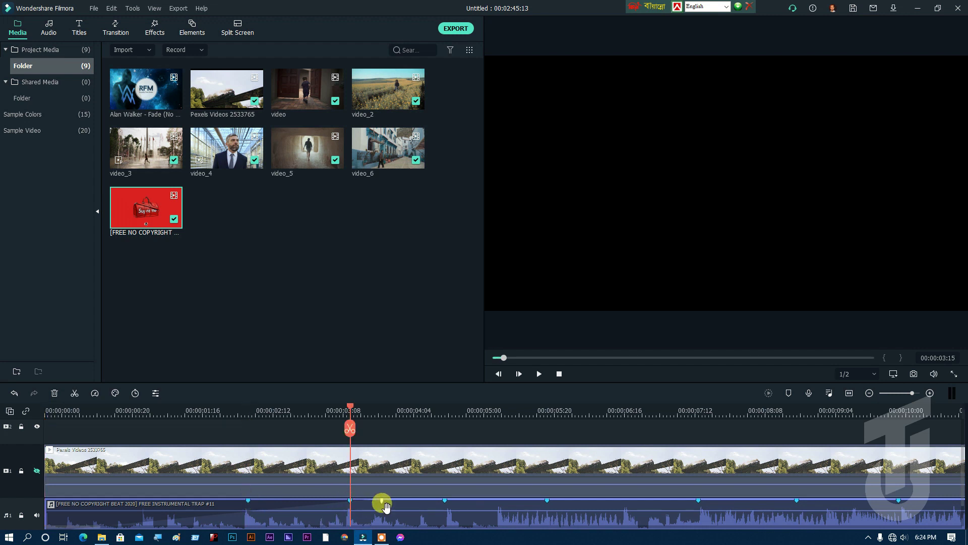
{"action": "left_click", "coordinate": [449, 501]}
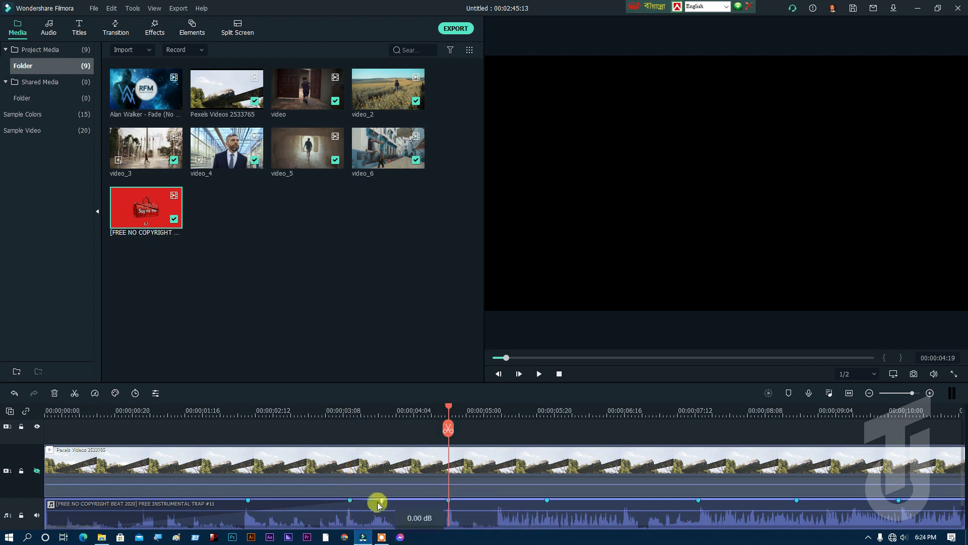
Make the main video track visible and split the train clip at the first beat marker, 00:00:02:10.
{"action": "left_click_drag", "start_coordinate": [447, 406], "coordinate": [248, 439]}
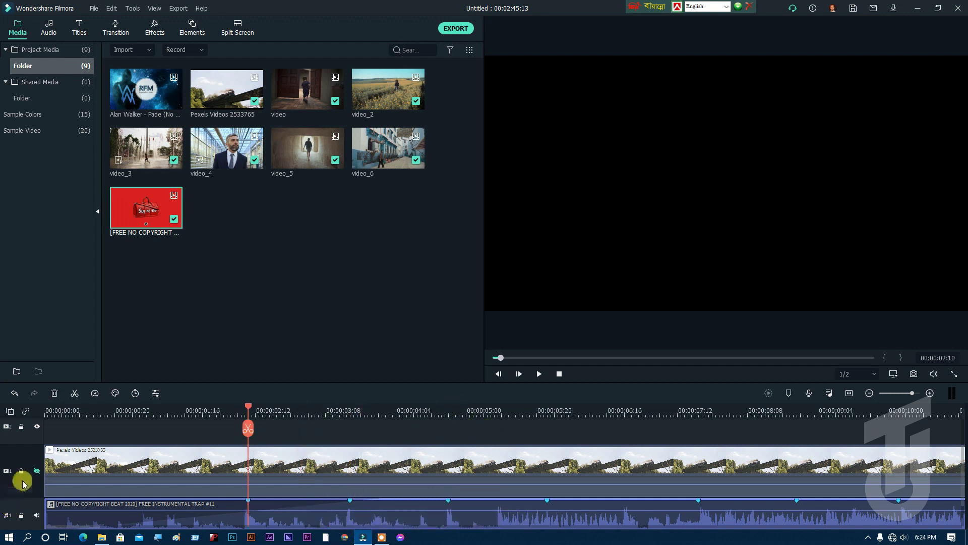
{"action": "left_click", "coordinate": [37, 470]}
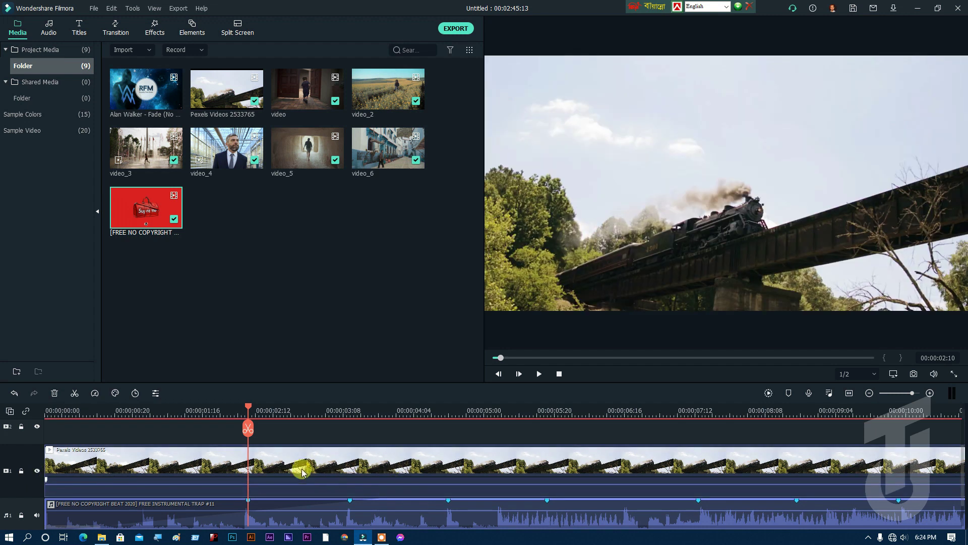
{"action": "left_click", "coordinate": [302, 469]}
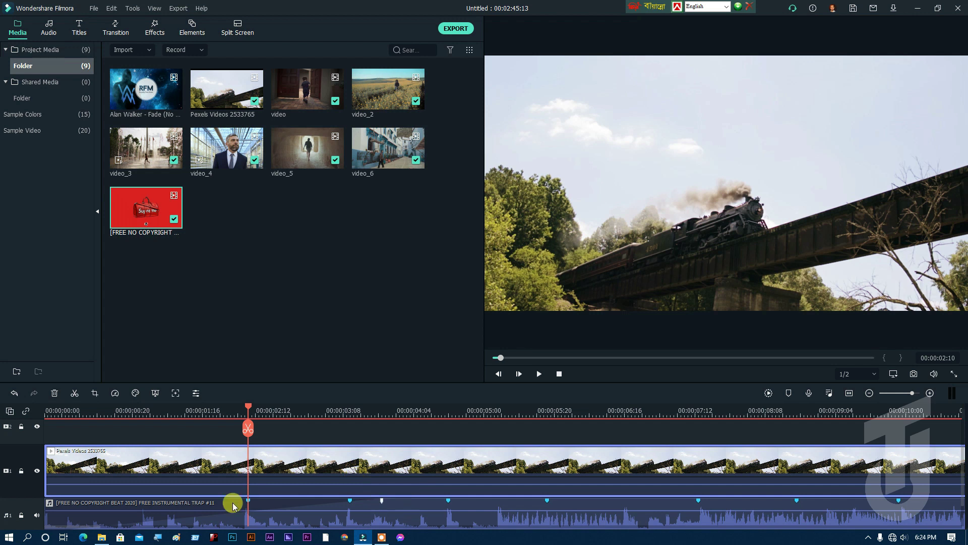
{"action": "left_click", "coordinate": [262, 481]}
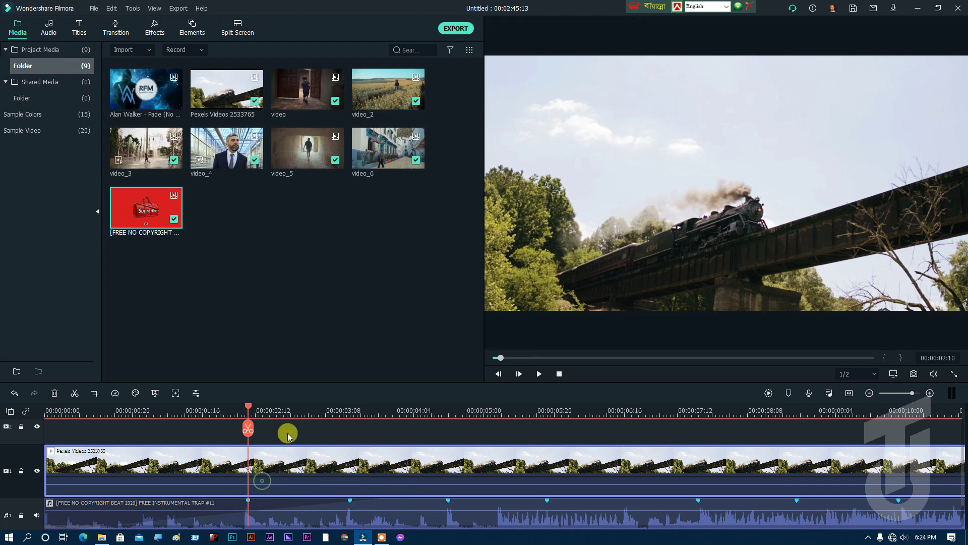
{"action": "left_click", "coordinate": [249, 429]}
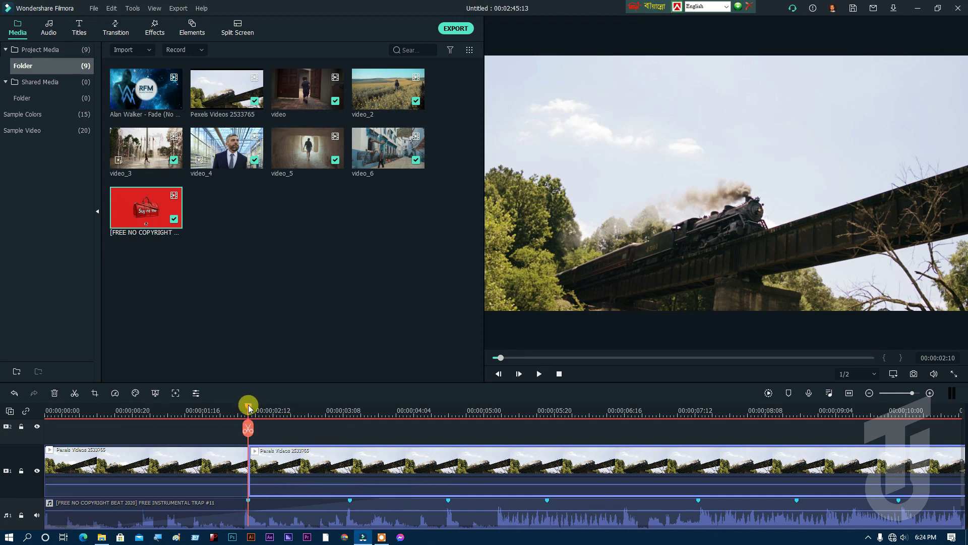
Split the train clip at the second beat marker, 00:00:03:15, and delete the segment between the two markers.
{"action": "left_click_drag", "start_coordinate": [250, 407], "coordinate": [352, 431]}
{"action": "left_click", "coordinate": [350, 429]}
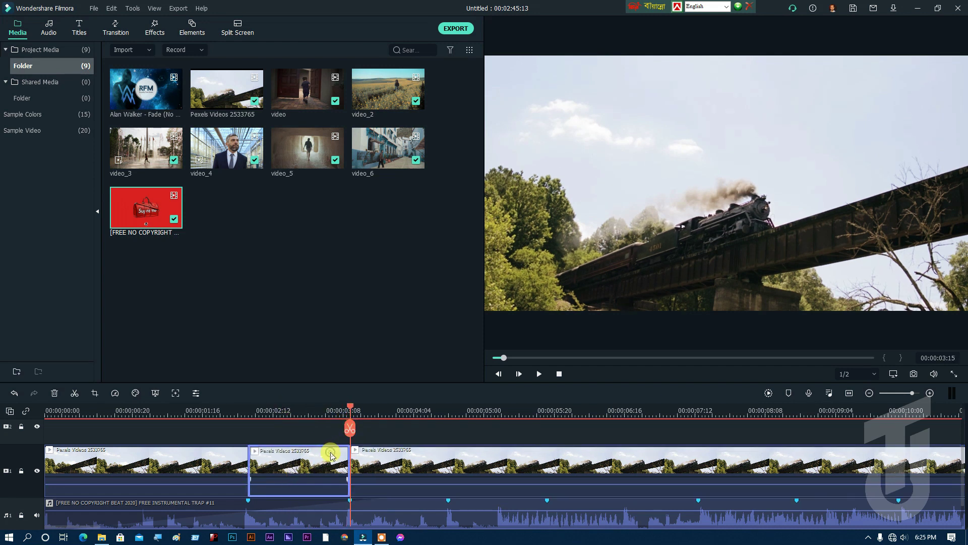
{"action": "key", "text": "Delete"}
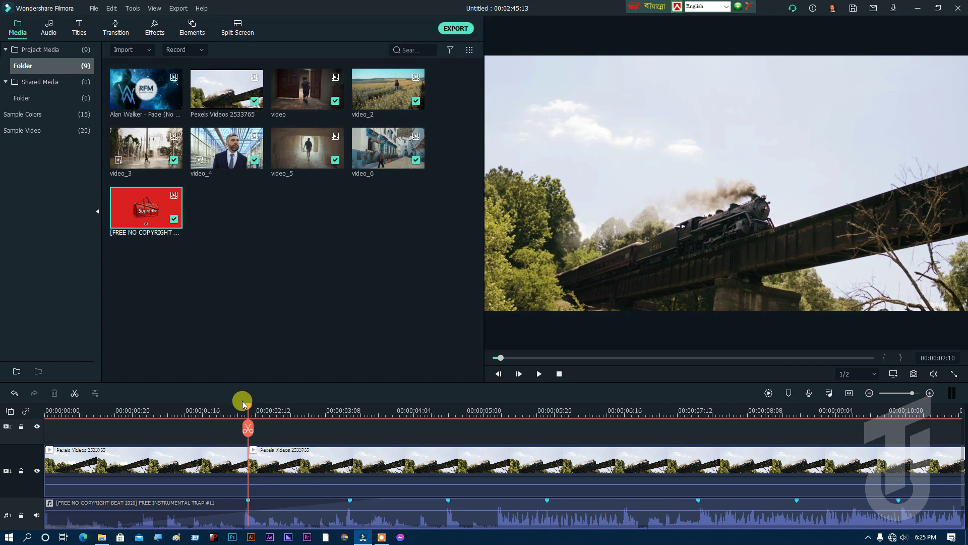
Crop the train clip after the first cut to a slightly tighter frame and preview the cut.
{"action": "mouse_move", "coordinate": [250, 406]}
{"action": "left_mouse_down"}
{"action": "mouse_move", "coordinate": [149, 406]}
{"action": "mouse_move", "coordinate": [260, 407]}
{"action": "left_mouse_up"}
{"action": "left_click", "coordinate": [303, 456]}
{"action": "left_click", "coordinate": [94, 393]}
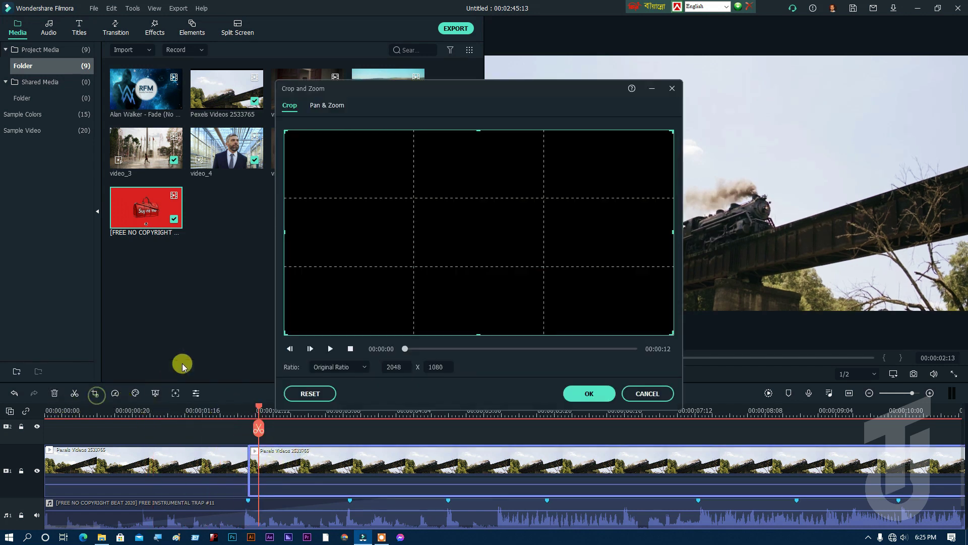
{"action": "left_click_drag", "start_coordinate": [302, 338], "coordinate": [353, 297]}
{"action": "left_click_drag", "start_coordinate": [469, 265], "coordinate": [428, 288]}
{"action": "left_click", "coordinate": [581, 392]}
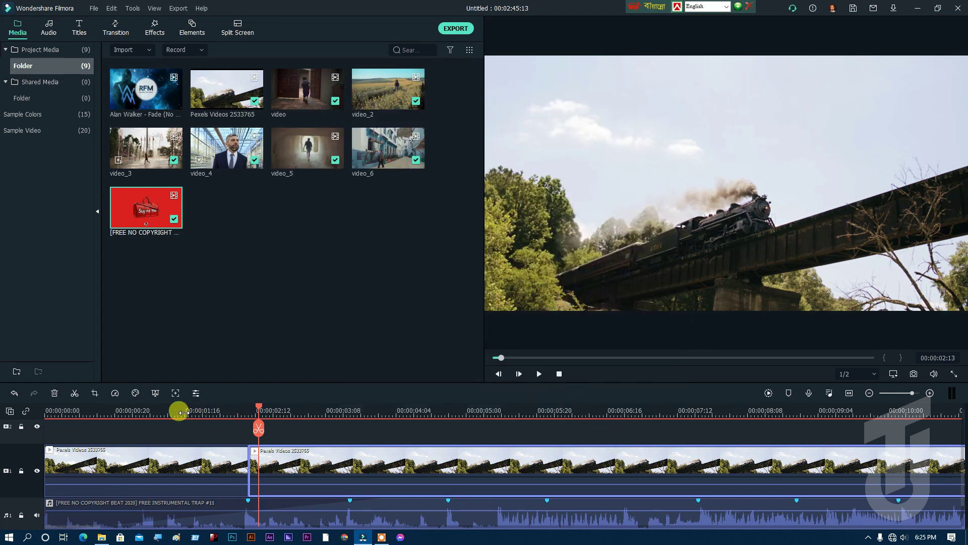
{"action": "left_click", "coordinate": [162, 414]}
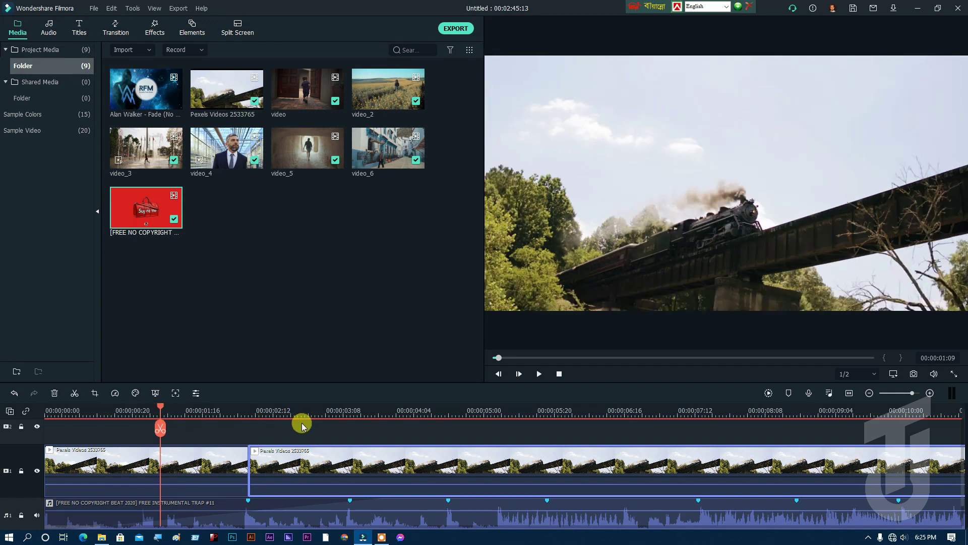
{"action": "key", "text": "space"}
Split the cropped train clip at 00:00:03:15 and delete all remaining train footage after it.
{"action": "left_click_drag", "start_coordinate": [287, 407], "coordinate": [352, 410]}
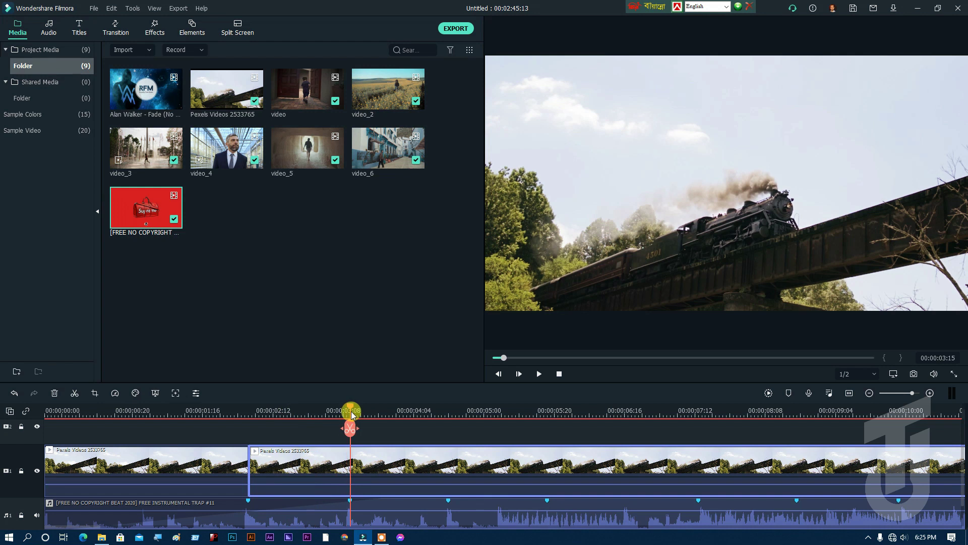
{"action": "left_click", "coordinate": [350, 428]}
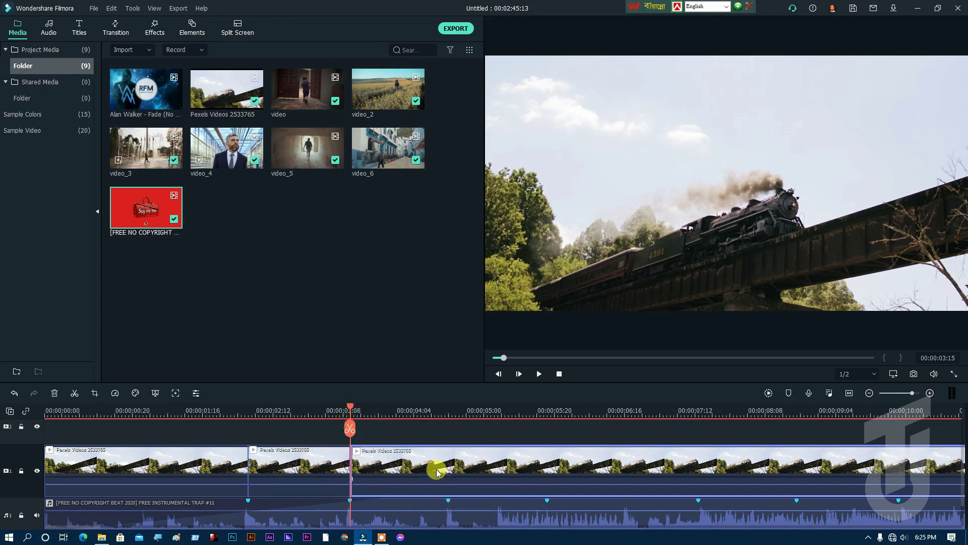
{"action": "key", "text": "Delete"}
{"action": "left_click", "coordinate": [370, 468]}
{"action": "key", "text": "Delete"}
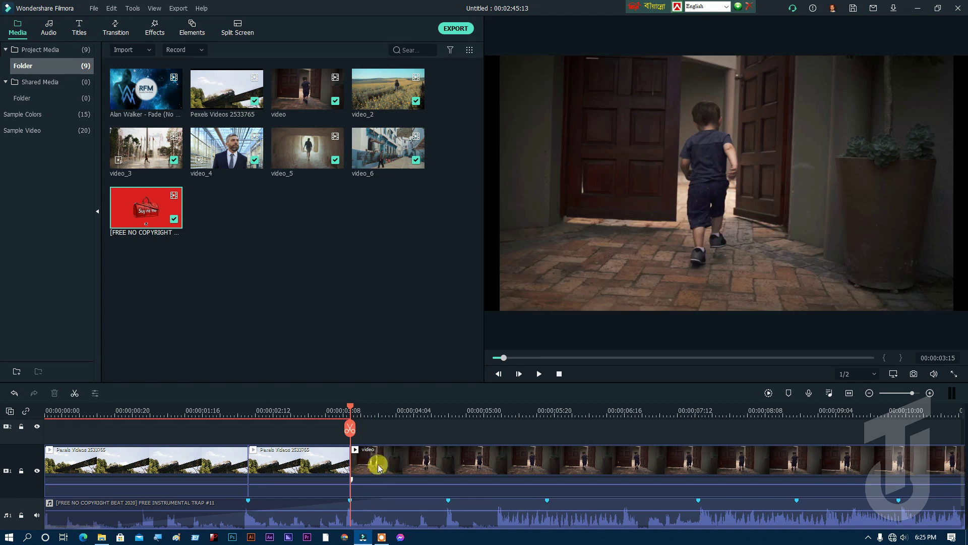
Delete the clip of the boy in the doorway that follows the train footage.
{"action": "left_click", "coordinate": [379, 466]}
{"action": "right_click", "coordinate": [356, 457]}
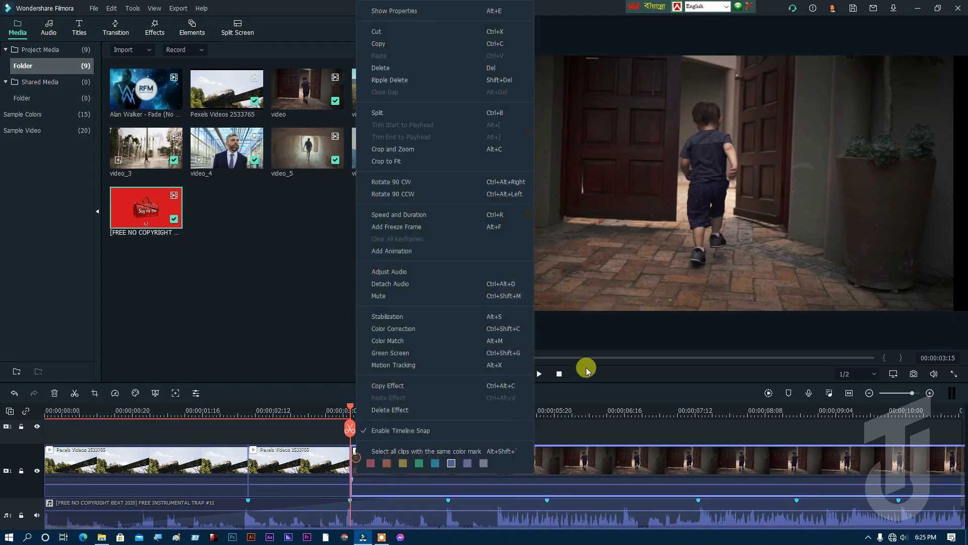
{"action": "left_click", "coordinate": [588, 451]}
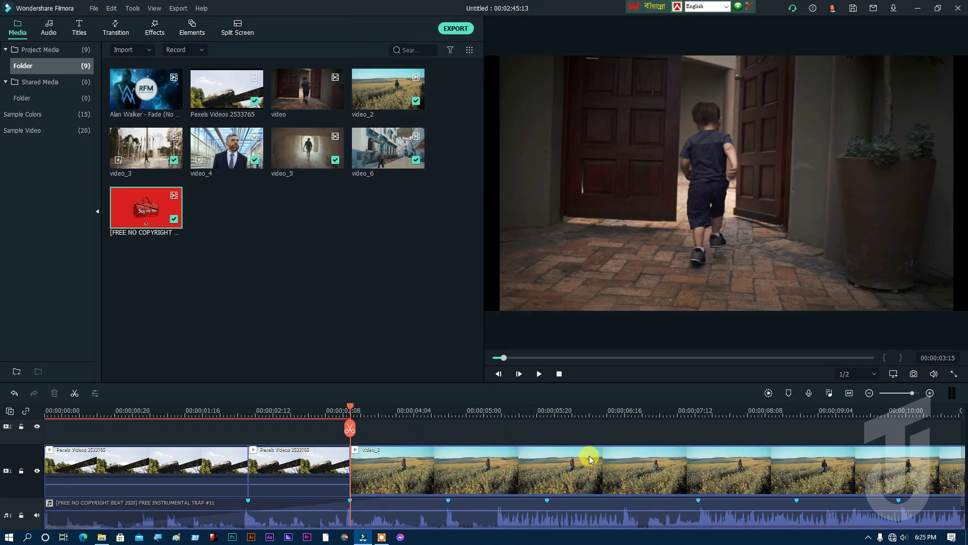
Split video_2 at the third beat marker, 00:00:04:19, and delete the part after the cut.
{"action": "right_click", "coordinate": [420, 460]}
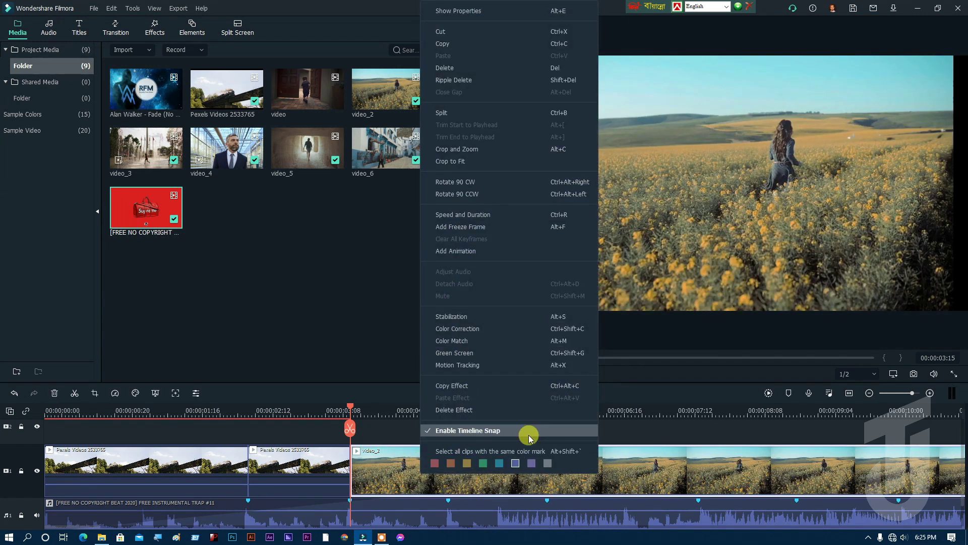
{"action": "left_click", "coordinate": [635, 479]}
{"action": "left_click_drag", "start_coordinate": [353, 411], "coordinate": [449, 436]}
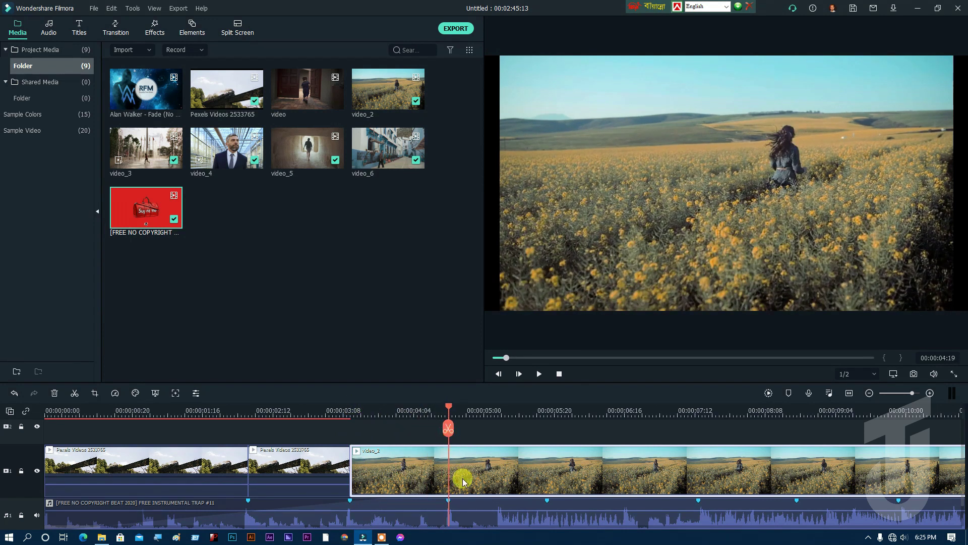
{"action": "left_click", "coordinate": [448, 429]}
{"action": "key", "text": "Delete"}
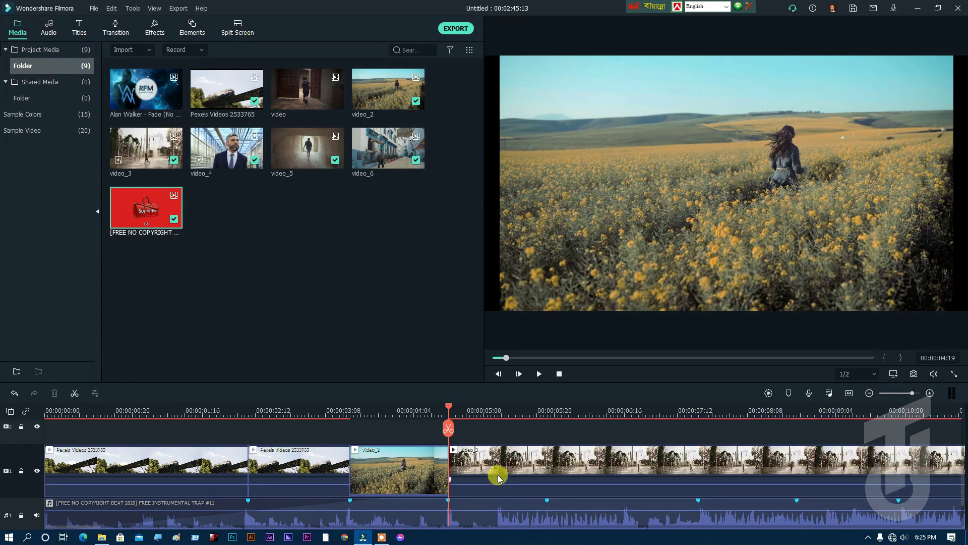
Split video_3 at 00:00:05:09, where the music waveform gets denser, and delete the part after the cut.
{"action": "left_click", "coordinate": [449, 406]}
{"action": "left_click_drag", "start_coordinate": [483, 420], "coordinate": [499, 420]}
{"action": "left_click", "coordinate": [510, 472]}
{"action": "left_click", "coordinate": [498, 428]}
{"action": "left_click", "coordinate": [521, 470]}
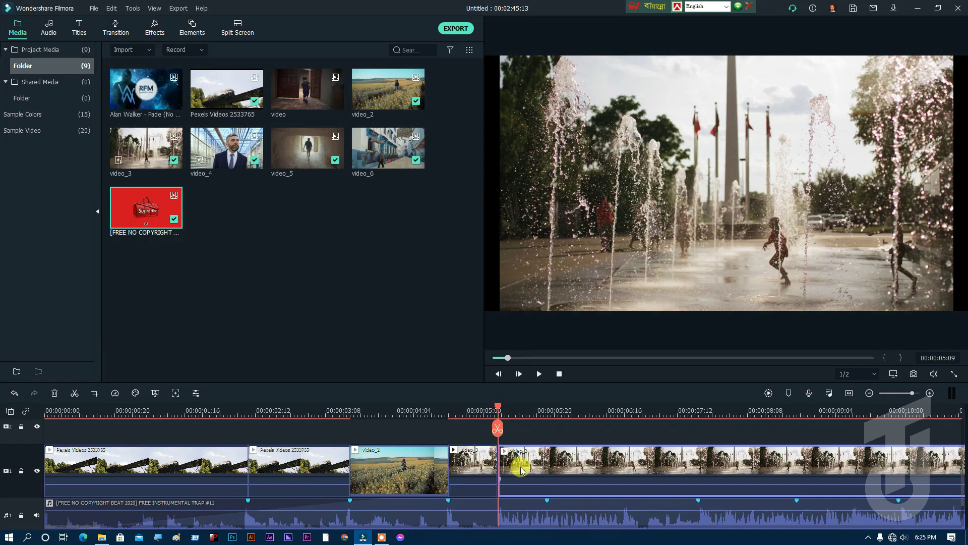
{"action": "key", "text": "Delete"}
Play back the trimmed train, field and fountain clips to examine how the cuts match the music beats.
{"action": "left_click_drag", "start_coordinate": [498, 409], "coordinate": [162, 437]}
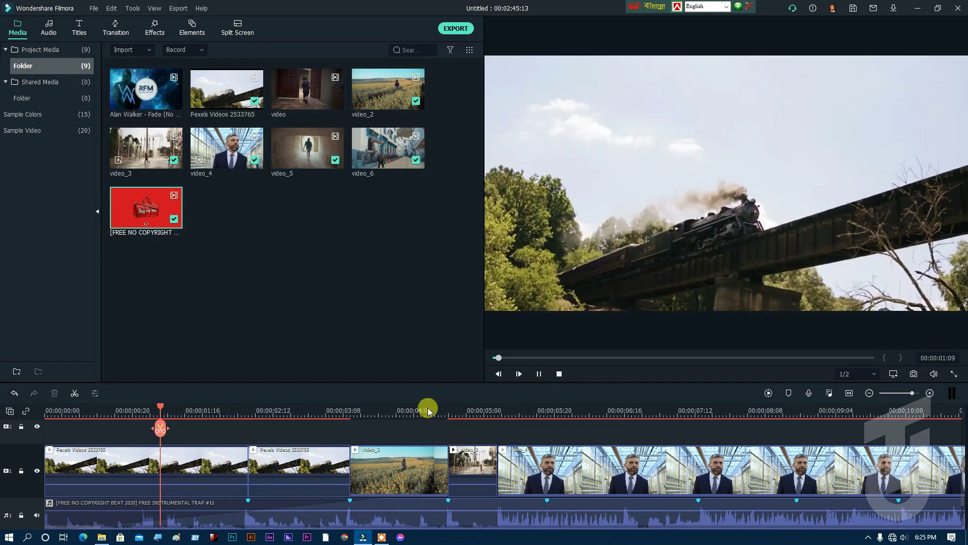
{"action": "left_click", "coordinate": [266, 418]}
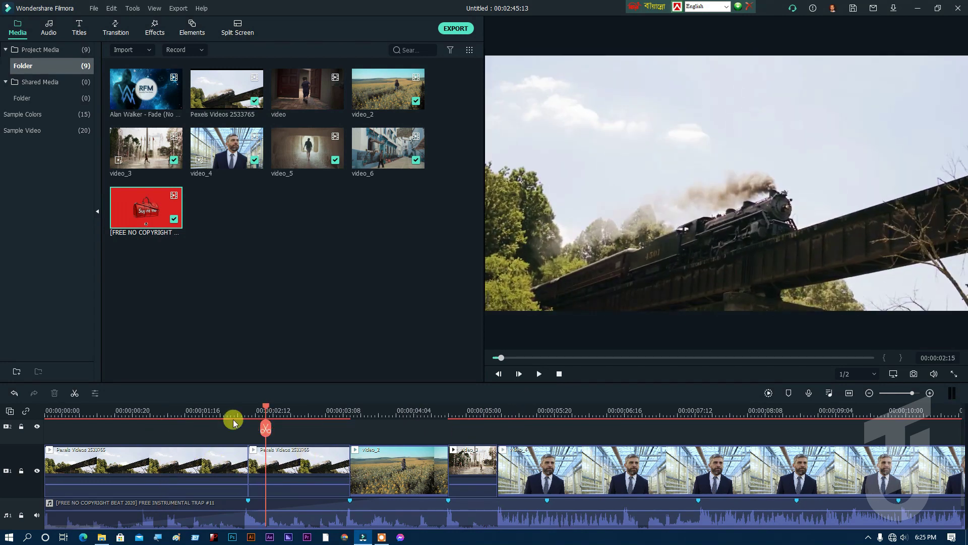
{"action": "left_click", "coordinate": [176, 415]}
{"action": "key", "text": "space"}
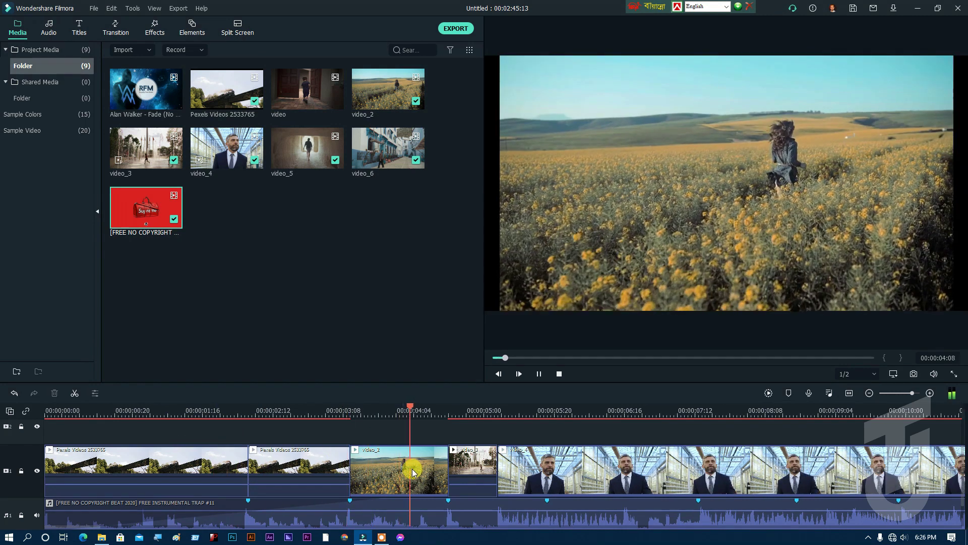
{"action": "left_click", "coordinate": [320, 410]}
{"action": "key", "text": "space"}
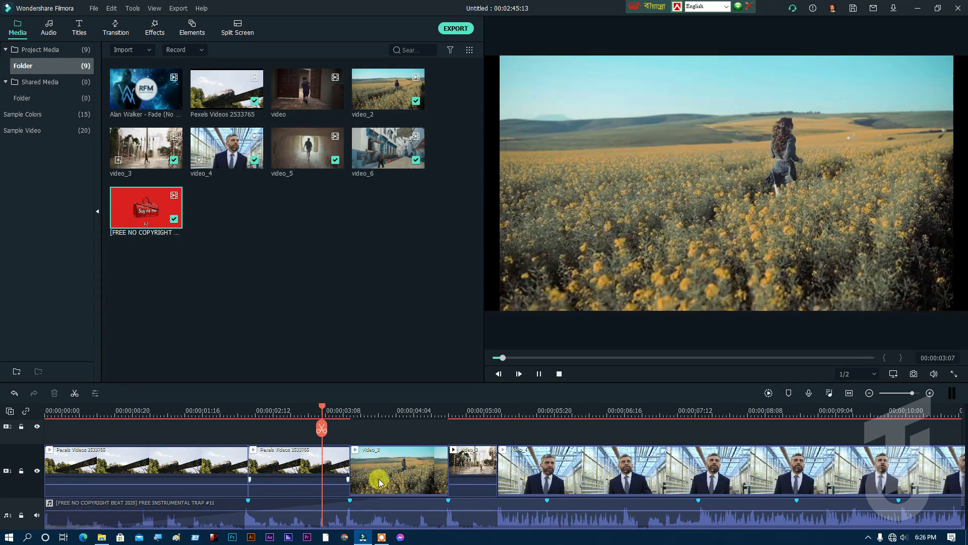
{"action": "key", "text": "space"}
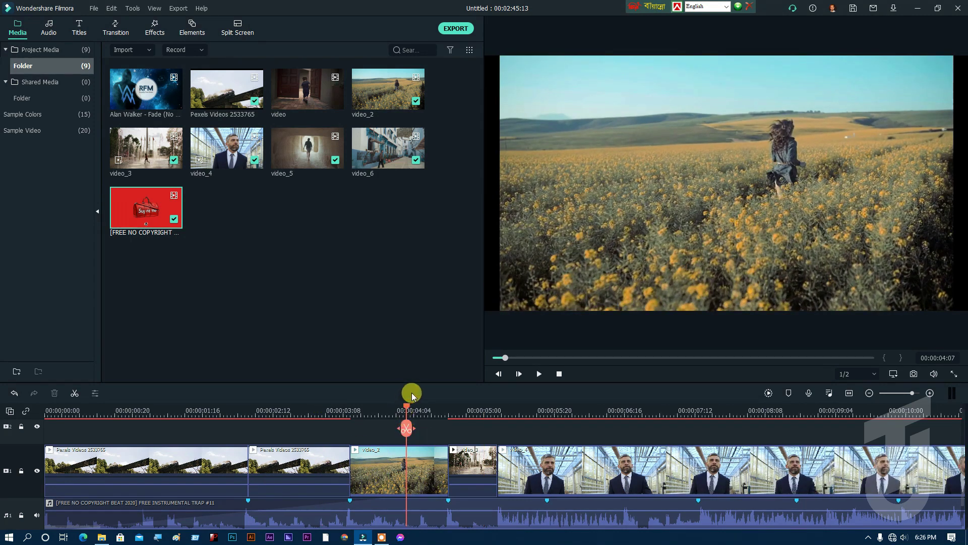
{"action": "left_click_drag", "start_coordinate": [415, 407], "coordinate": [429, 411]}
{"action": "key", "text": "space"}
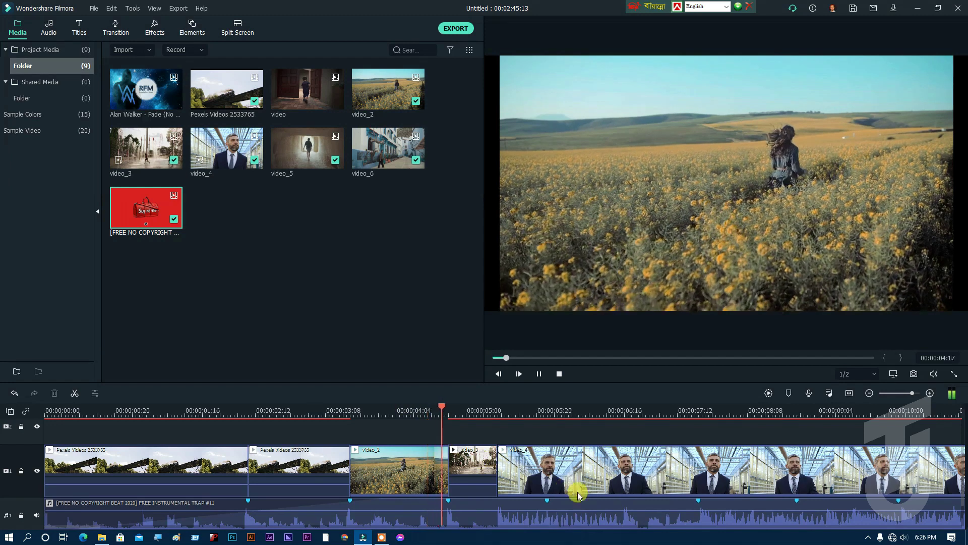
Play and replay video_4 between about 00:00:05:22 and 00:00:07:06 to examine where the next music beat falls.
{"action": "key", "text": "space"}
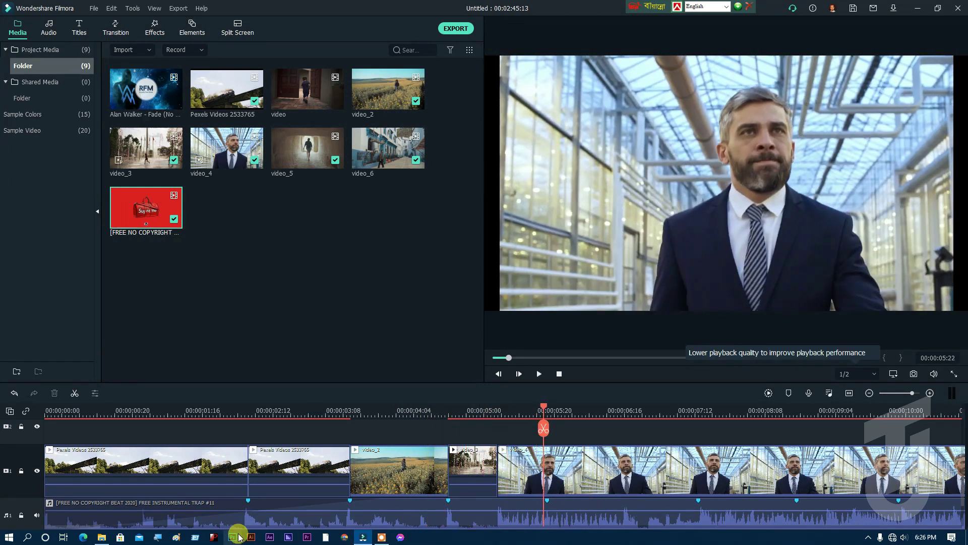
{"action": "key", "text": "space"}
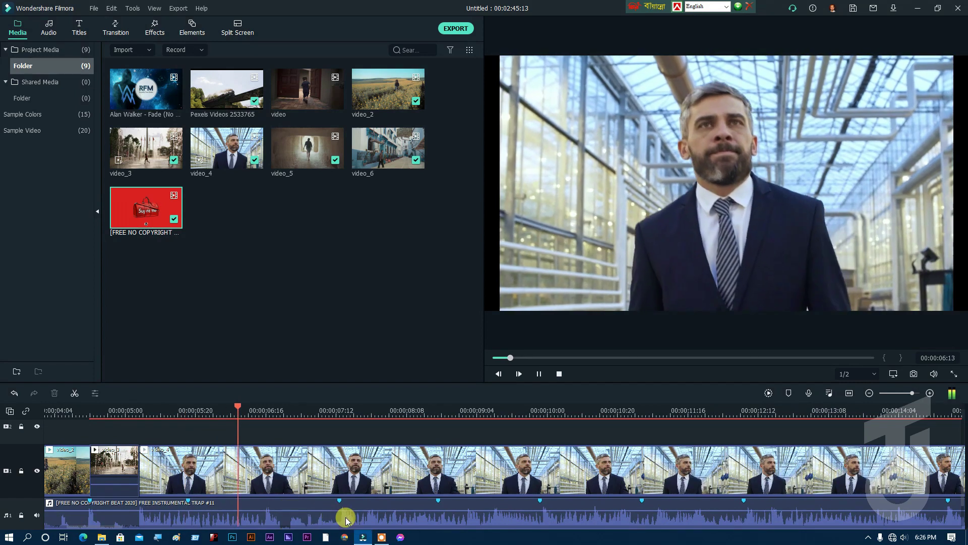
{"action": "key", "text": "space"}
{"action": "left_click_drag", "start_coordinate": [286, 410], "coordinate": [206, 410]}
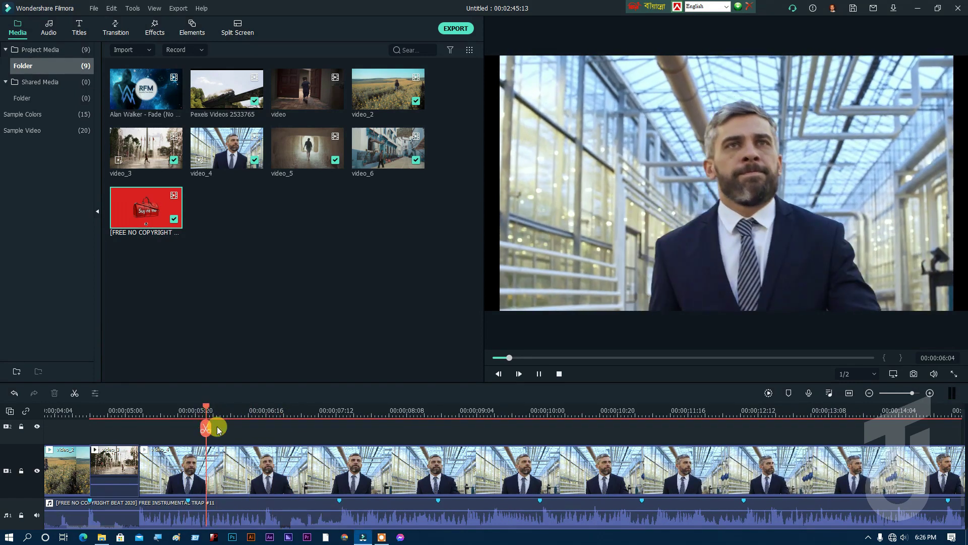
{"action": "key", "text": "space"}
{"action": "key", "text": "space"}
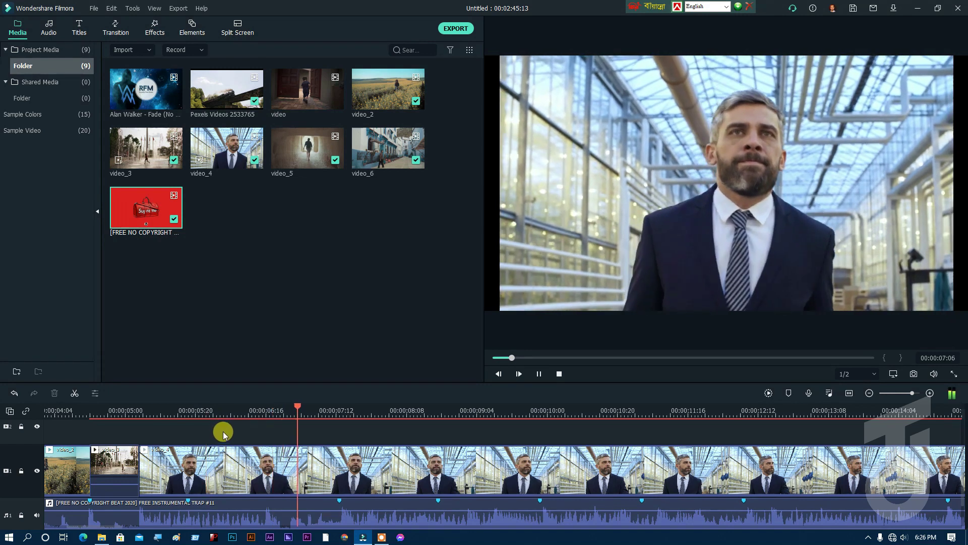
{"action": "left_click", "coordinate": [202, 410]}
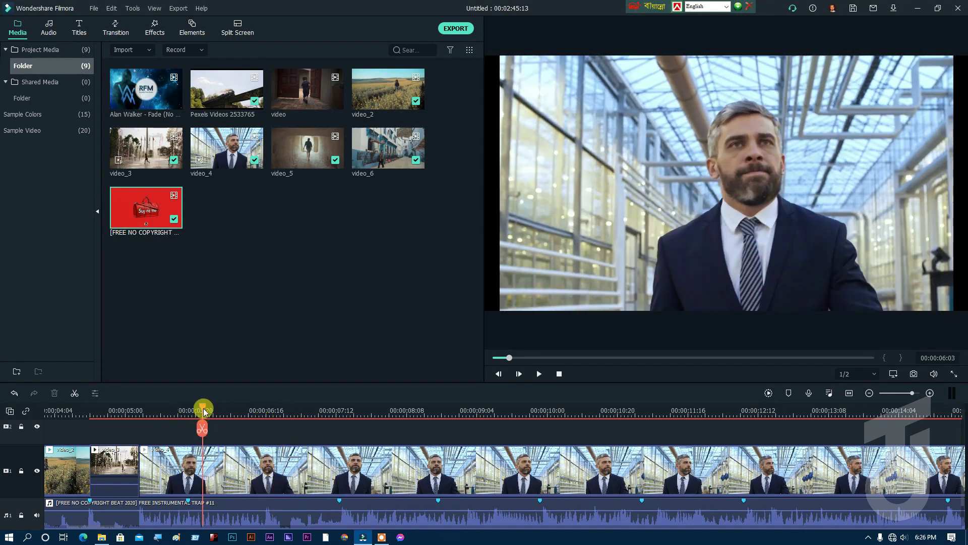
{"action": "mouse_move", "coordinate": [204, 409]}
{"action": "left_mouse_down"}
{"action": "mouse_move", "coordinate": [216, 406]}
{"action": "mouse_move", "coordinate": [199, 406]}
{"action": "left_mouse_up"}
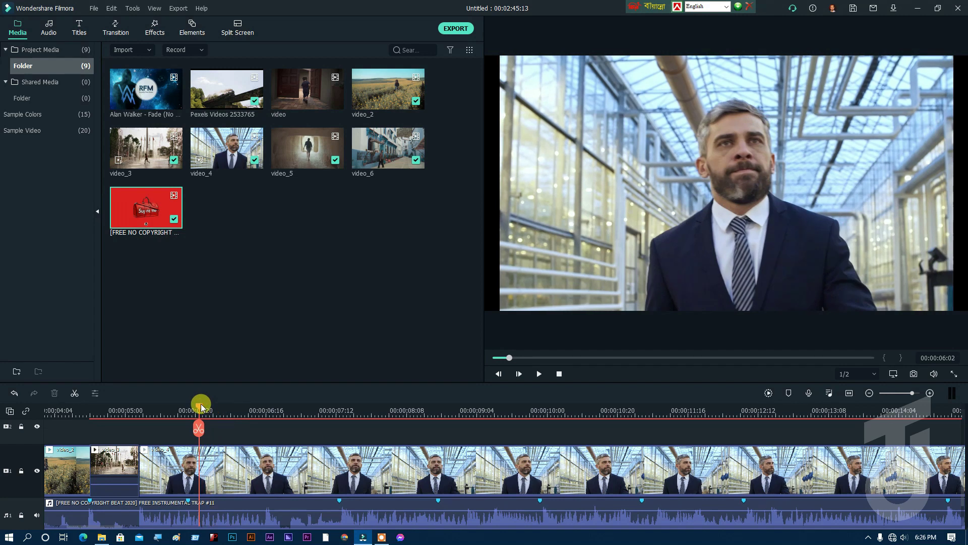
{"action": "key", "text": "space"}
{"action": "key", "text": "space"}
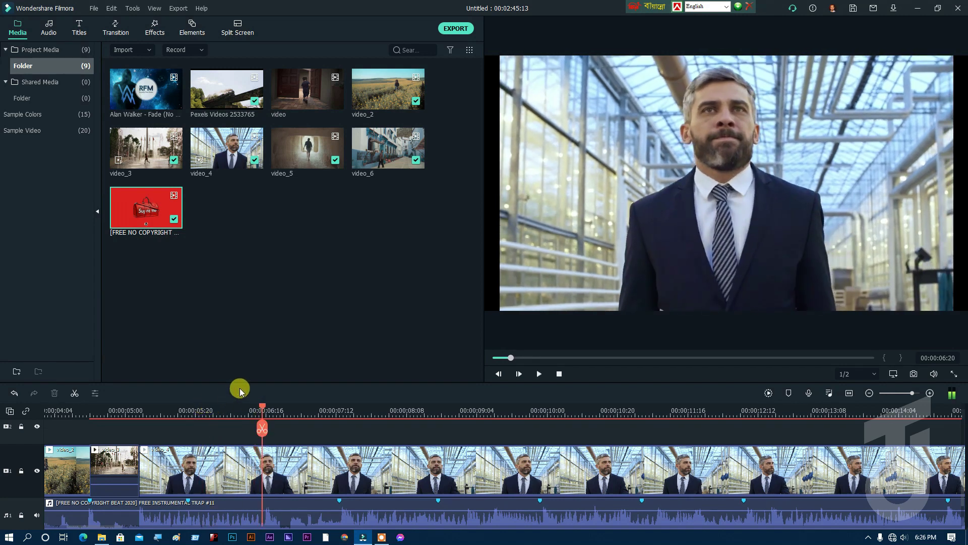
{"action": "left_click_drag", "start_coordinate": [264, 408], "coordinate": [244, 407]}
{"action": "key", "text": "space"}
{"action": "key", "text": "space"}
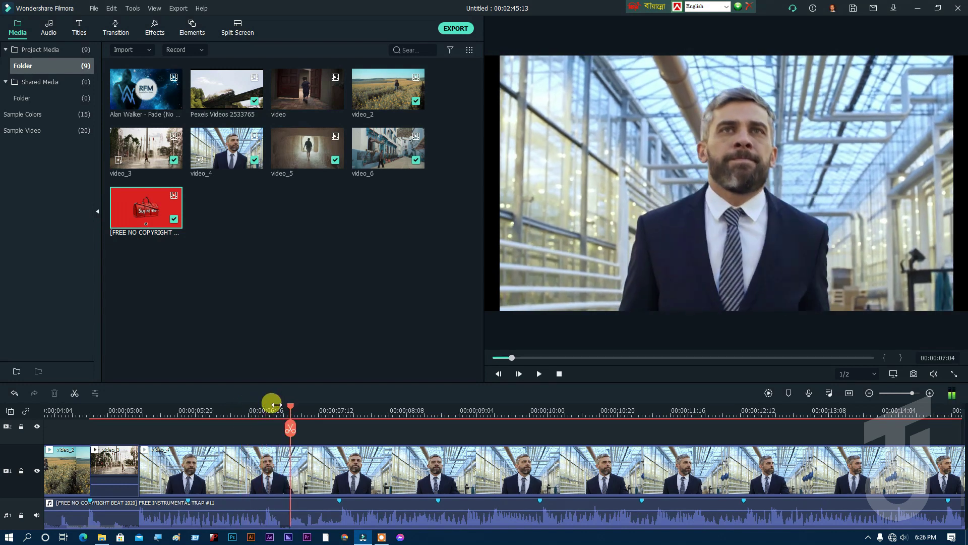
Split video_4 at 00:00:06:21 and delete the part after the cut.
{"action": "left_click_drag", "start_coordinate": [286, 405], "coordinate": [266, 406]}
{"action": "left_click", "coordinate": [269, 454]}
{"action": "left_click", "coordinate": [266, 431]}
{"action": "left_click_drag", "start_coordinate": [268, 409], "coordinate": [444, 407]}
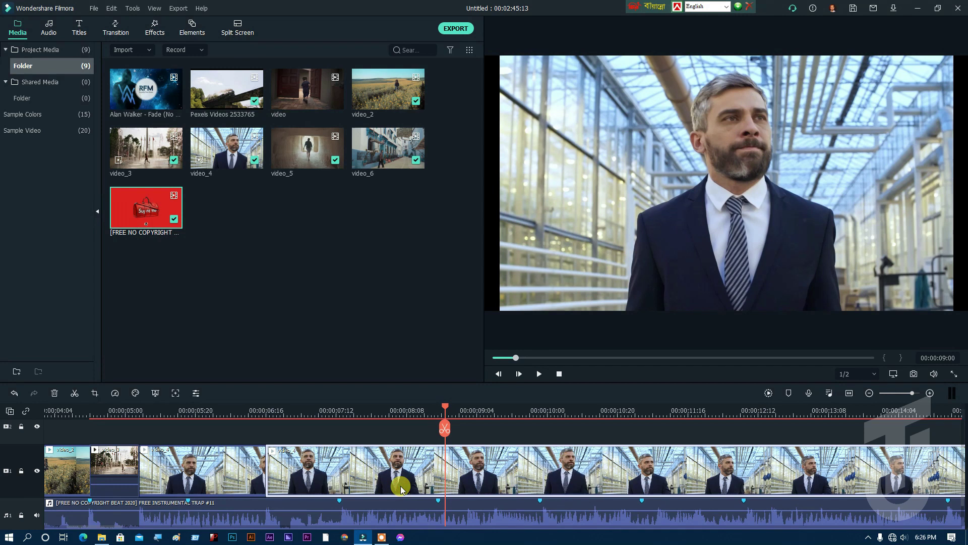
{"action": "key", "text": "Delete"}
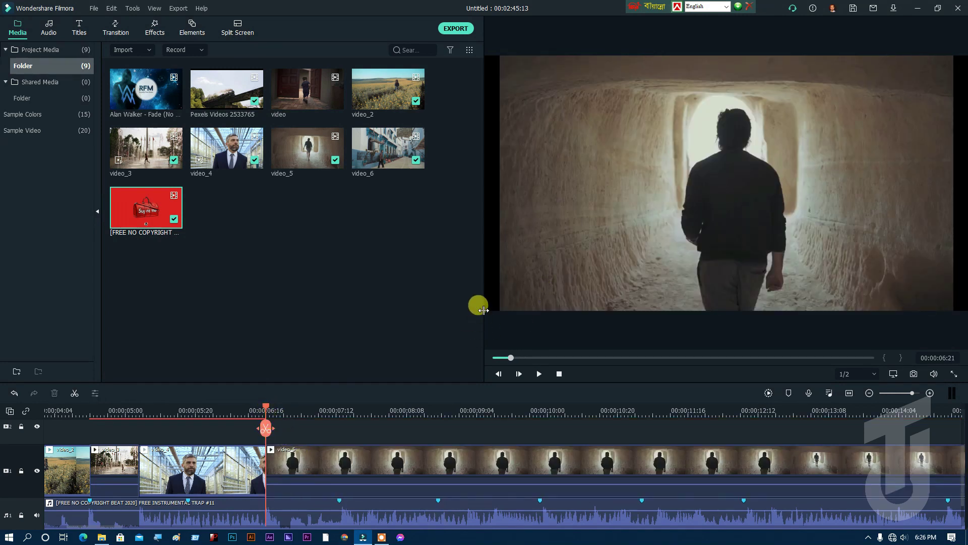
{"action": "left_click_drag", "start_coordinate": [481, 313], "coordinate": [500, 323]}
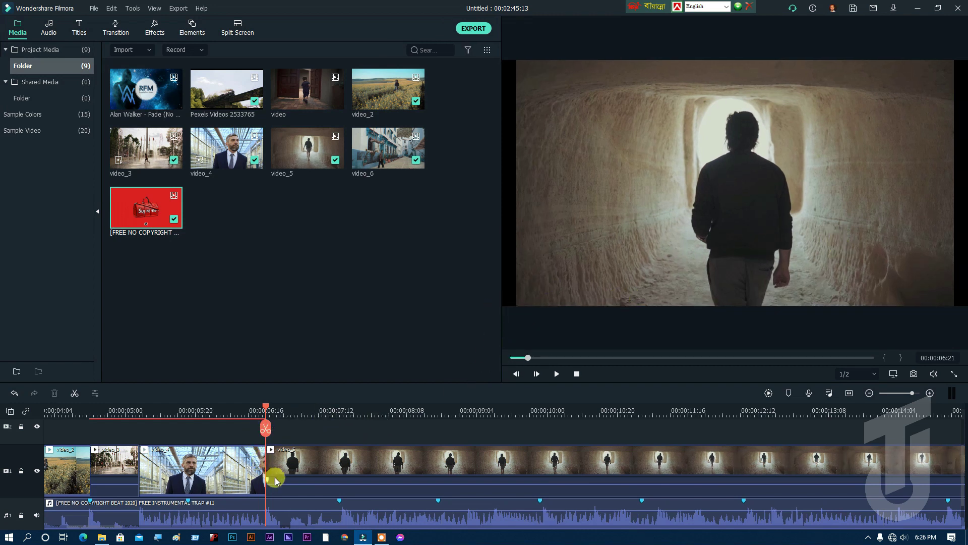
Split video_5 at the first beat marker inside it and delete the part before the cut.
{"action": "key", "text": "space"}
{"action": "key", "text": "space"}
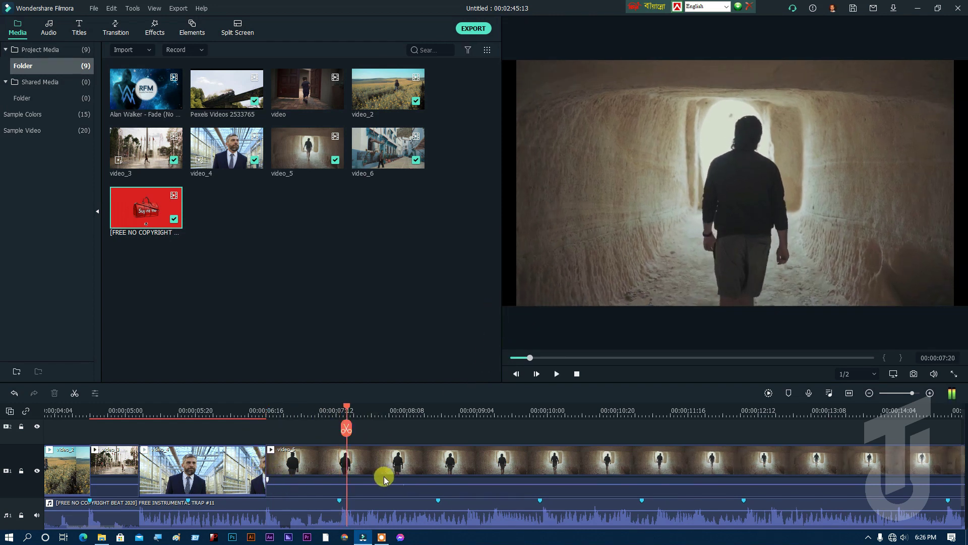
{"action": "left_click_drag", "start_coordinate": [346, 410], "coordinate": [341, 409]}
{"action": "left_click", "coordinate": [348, 465]}
{"action": "left_click", "coordinate": [340, 429]}
{"action": "left_click", "coordinate": [319, 470]}
{"action": "key", "text": "Delete"}
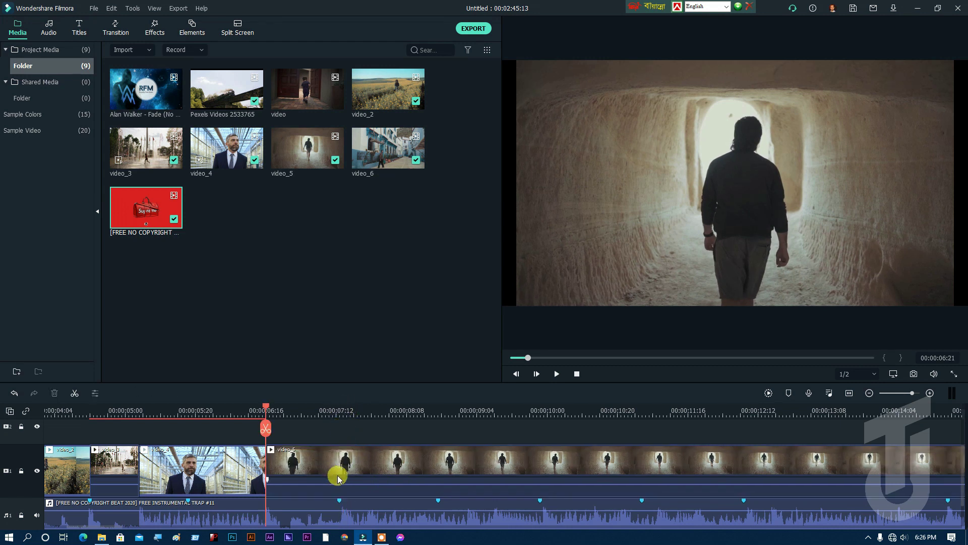
Shift the first beat marker under video_5 to 00:00:07:19 and split video_5 there and at 00:00:09:09.
{"action": "left_click", "coordinate": [344, 501]}
{"action": "key", "text": "space"}
{"action": "key", "text": "space"}
{"action": "left_click_drag", "start_coordinate": [385, 406], "coordinate": [343, 419]}
{"action": "left_click", "coordinate": [351, 465]}
{"action": "left_click", "coordinate": [343, 430]}
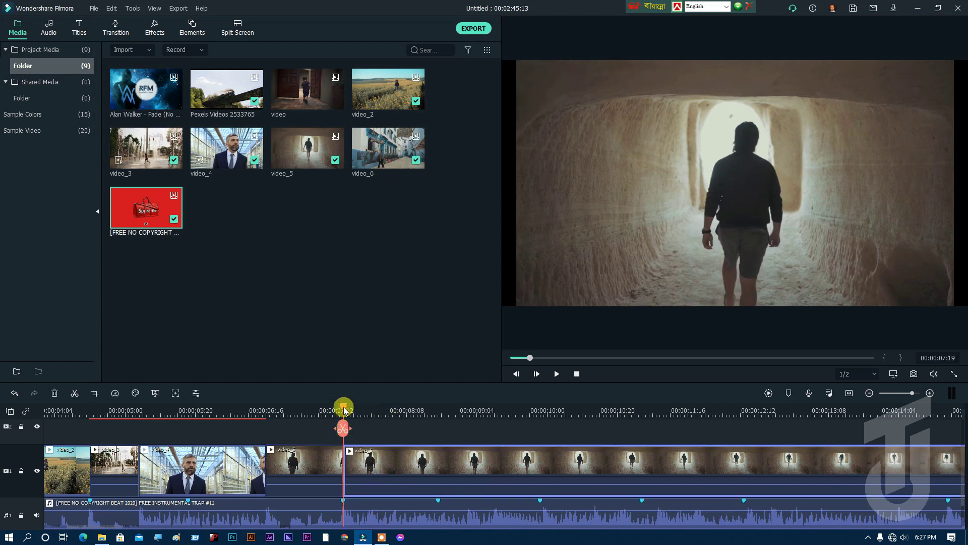
{"action": "left_click_drag", "start_coordinate": [347, 408], "coordinate": [475, 427]}
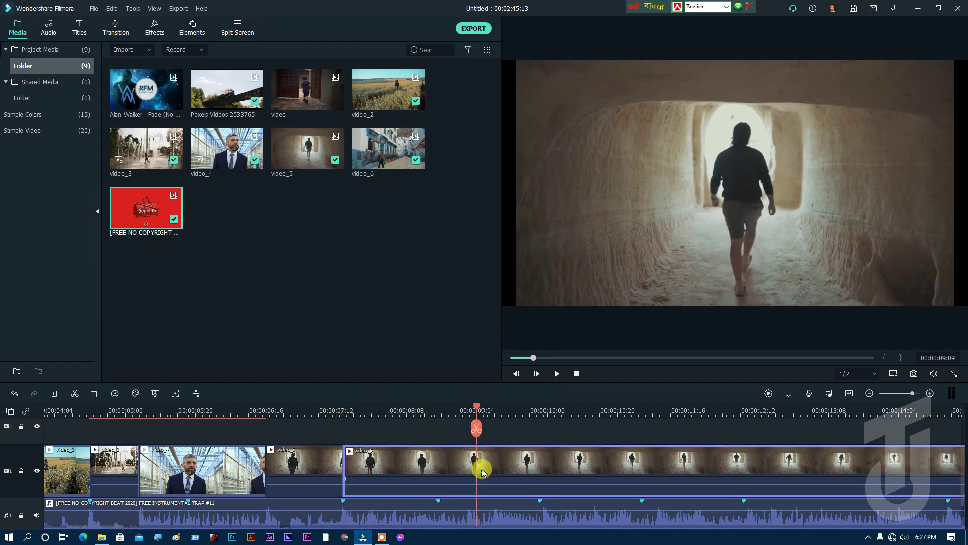
{"action": "left_click", "coordinate": [476, 430]}
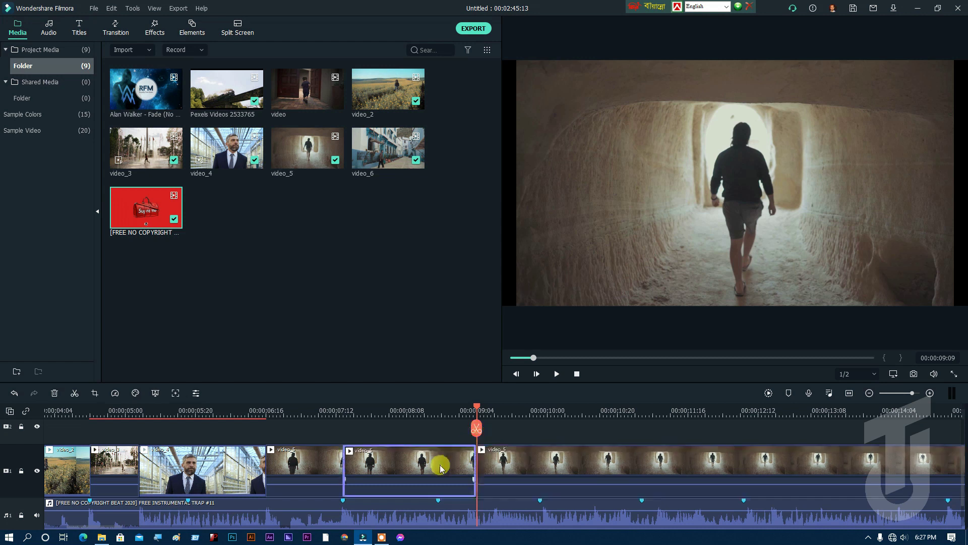
Apply a Fast speed preset to the video_5 segment between the two cuts and trim its end to just after the 00:00:07:19 marker.
{"action": "left_click", "coordinate": [114, 394]}
{"action": "mouse_move", "coordinate": [197, 443]}
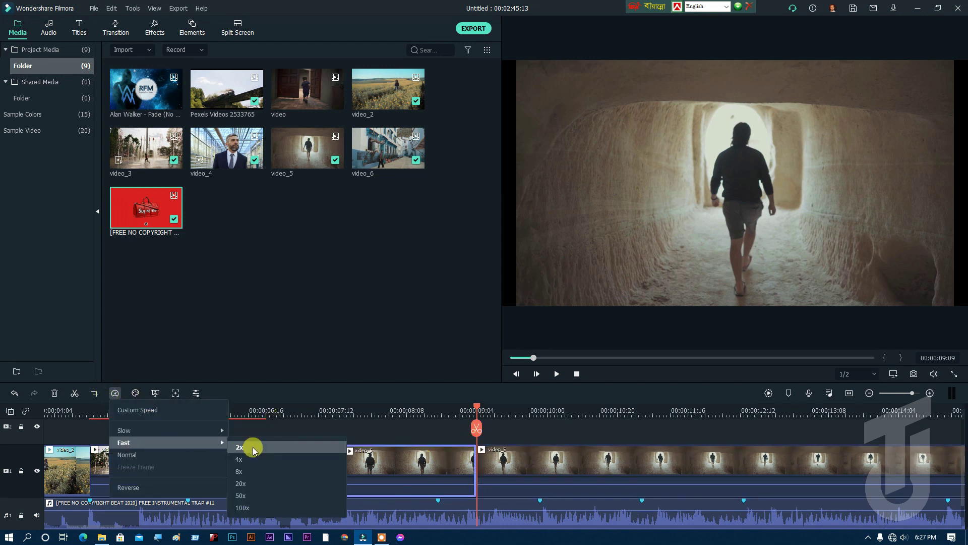
{"action": "left_click", "coordinate": [253, 448]}
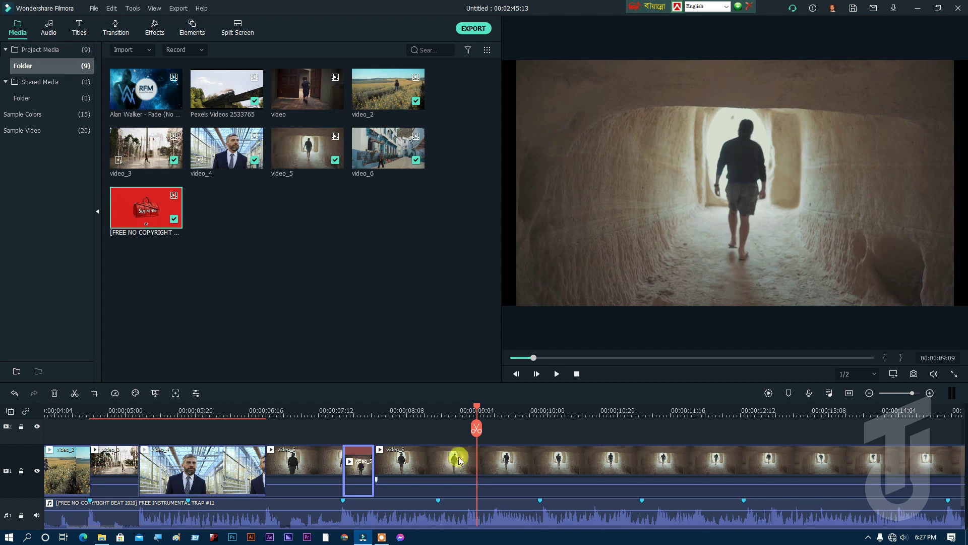
{"action": "left_click_drag", "start_coordinate": [373, 471], "coordinate": [351, 471]}
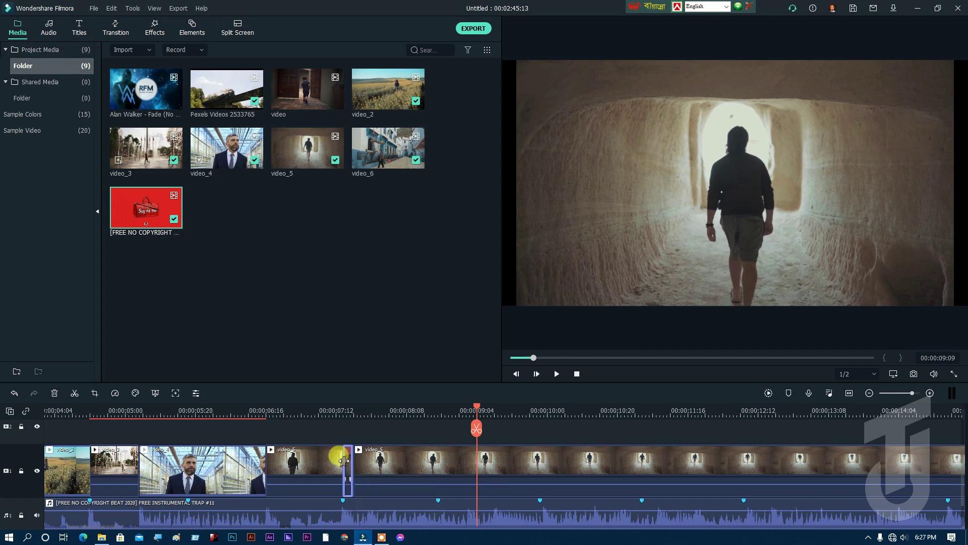
Play back video_5 around the sped-up segment to examine how the speed change matches the beat.
{"action": "left_click", "coordinate": [295, 412]}
{"action": "key", "text": "space"}
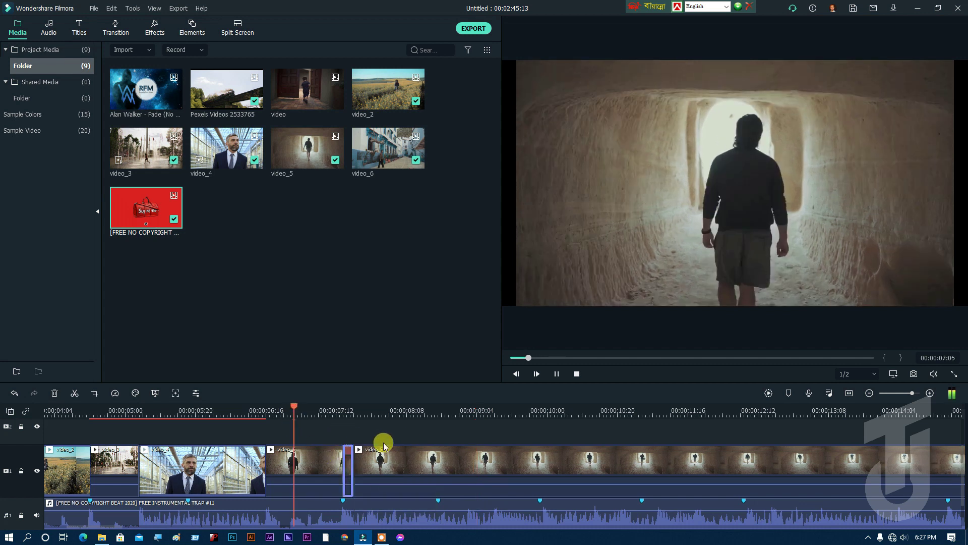
{"action": "left_click", "coordinate": [326, 410]}
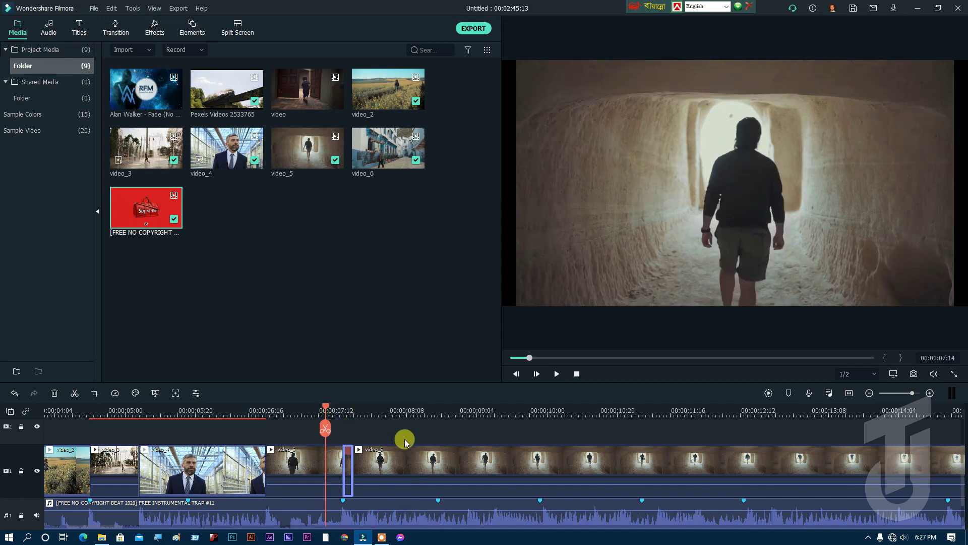
{"action": "key", "text": "space"}
{"action": "key", "text": "space"}
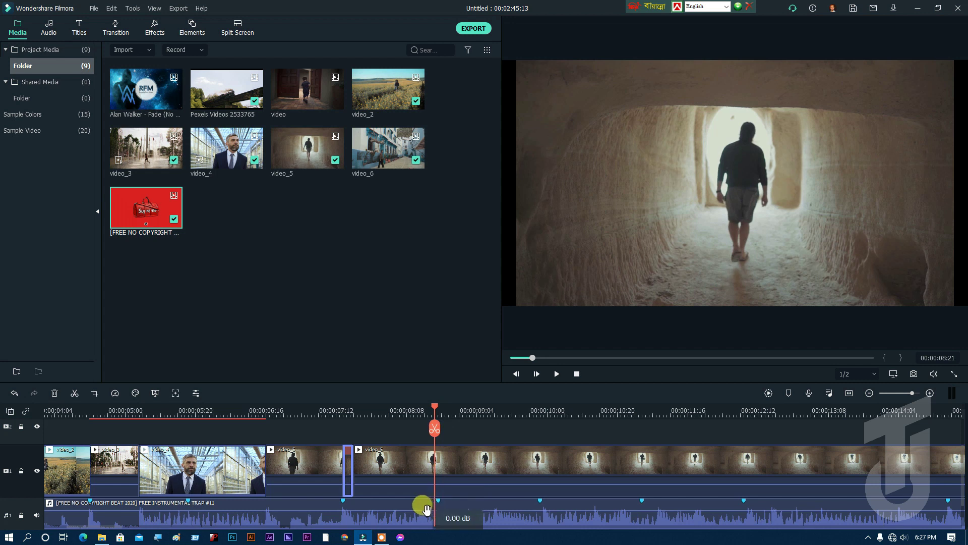
{"action": "left_click", "coordinate": [315, 411]}
{"action": "key", "text": "space"}
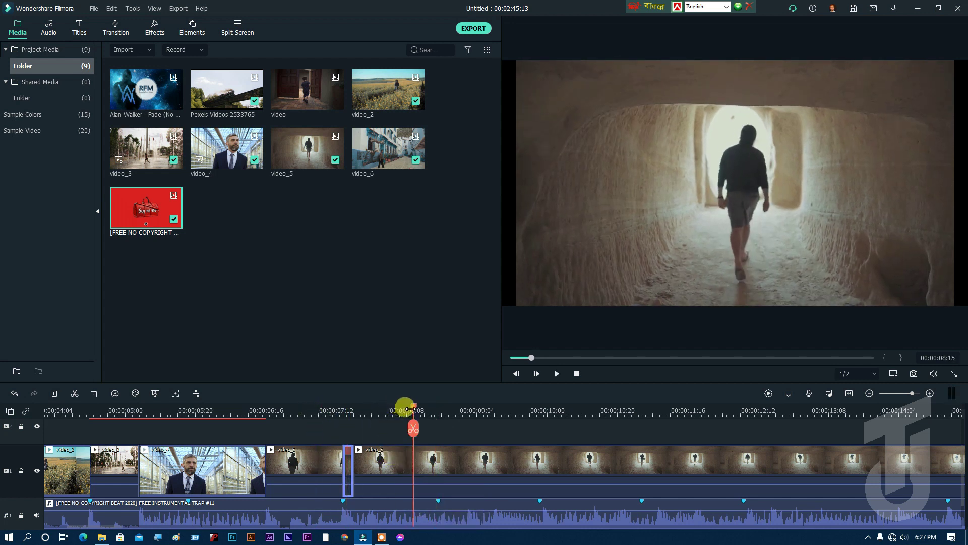
Split the remaining part of video_5 at 00:00:08:02 and again at 00:00:09:12.
{"action": "left_click_drag", "start_coordinate": [412, 410], "coordinate": [374, 426]}
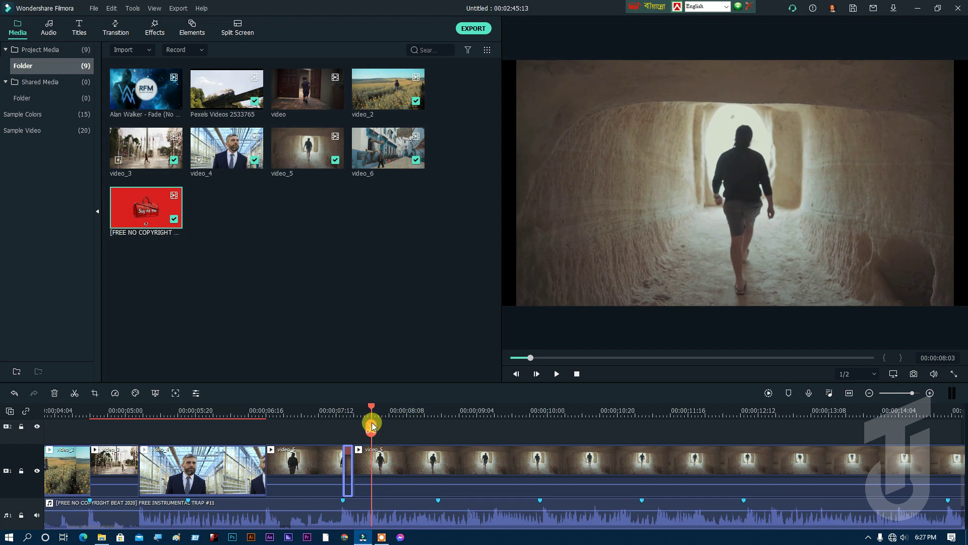
{"action": "left_click", "coordinate": [371, 450]}
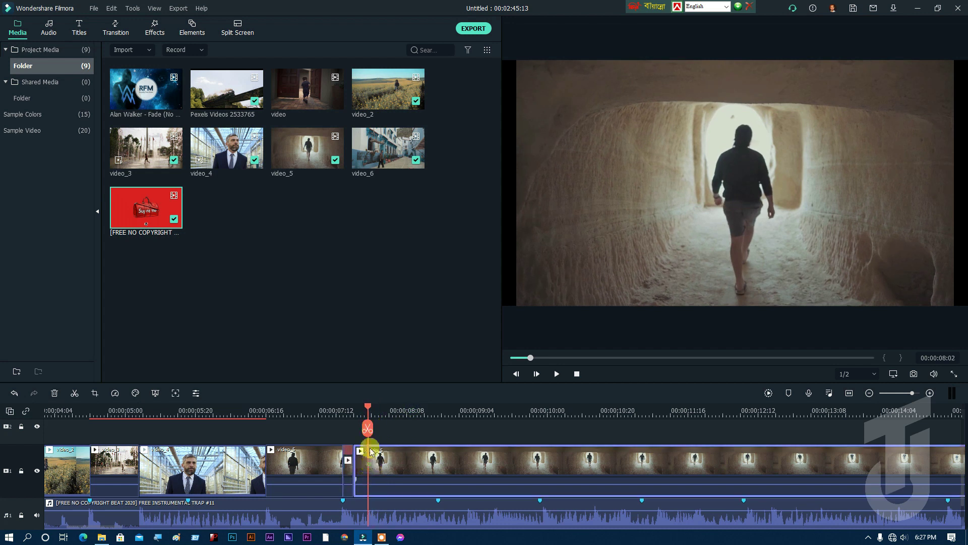
{"action": "left_click", "coordinate": [369, 429]}
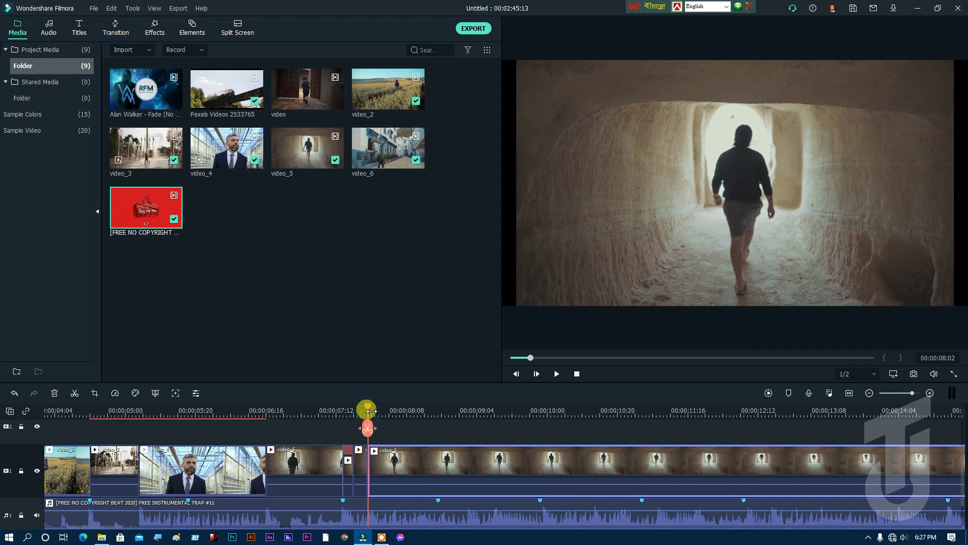
{"action": "left_click_drag", "start_coordinate": [369, 410], "coordinate": [487, 411]}
{"action": "left_click", "coordinate": [487, 429]}
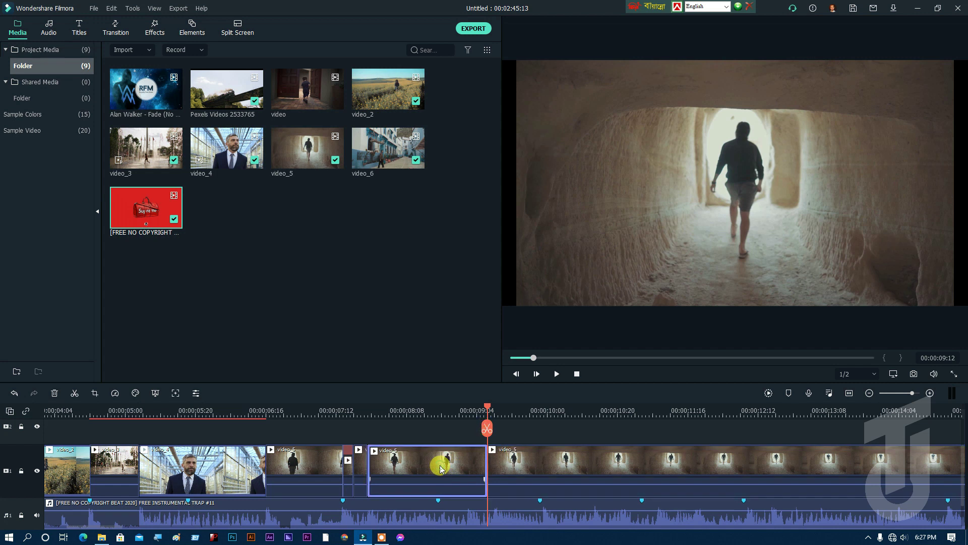
Set the video_5 segment between 00:00:08:02 and 00:00:09:12 to 8x fast speed.
{"action": "left_click", "coordinate": [115, 393]}
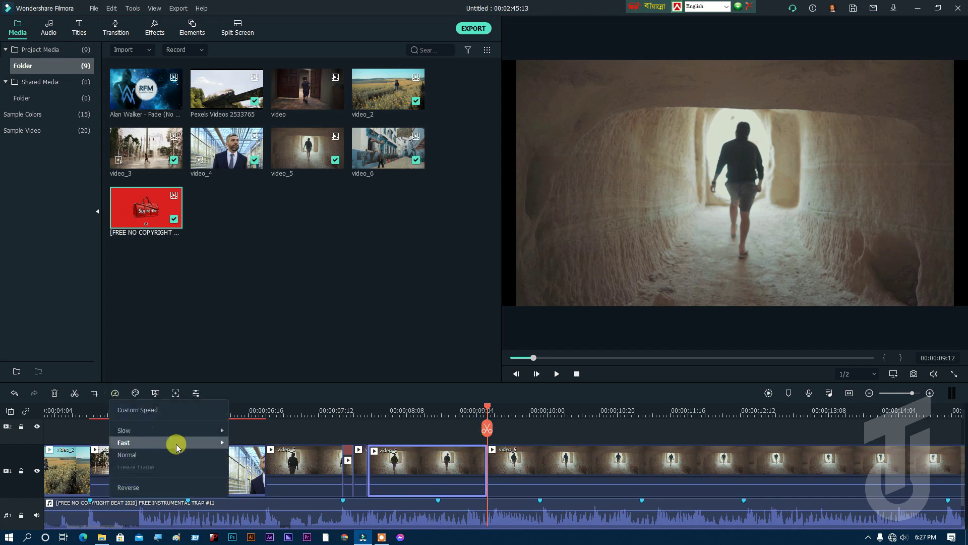
{"action": "mouse_move", "coordinate": [176, 443]}
{"action": "left_click", "coordinate": [257, 471]}
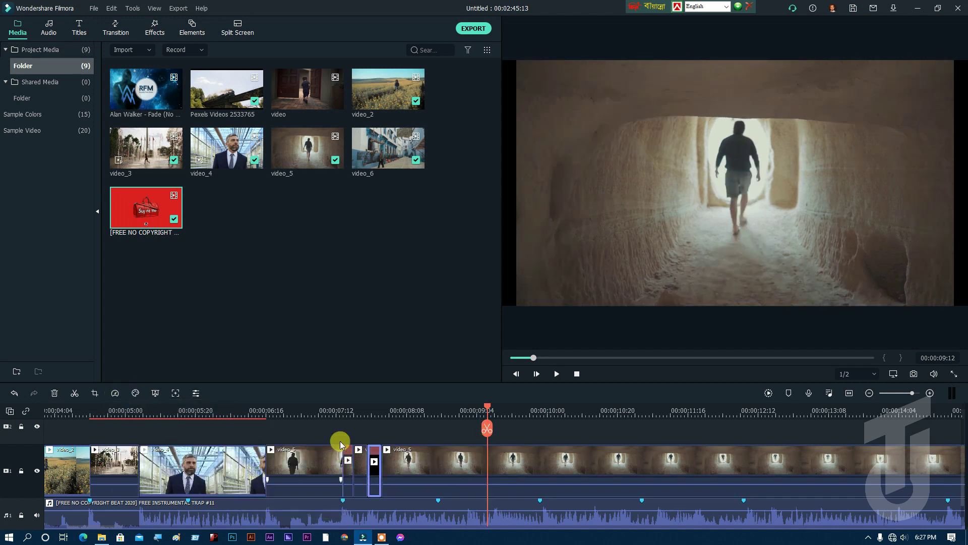
Play back video_5 from its start through both sped-up segments to examine their timing against the music.
{"action": "left_click", "coordinate": [272, 409]}
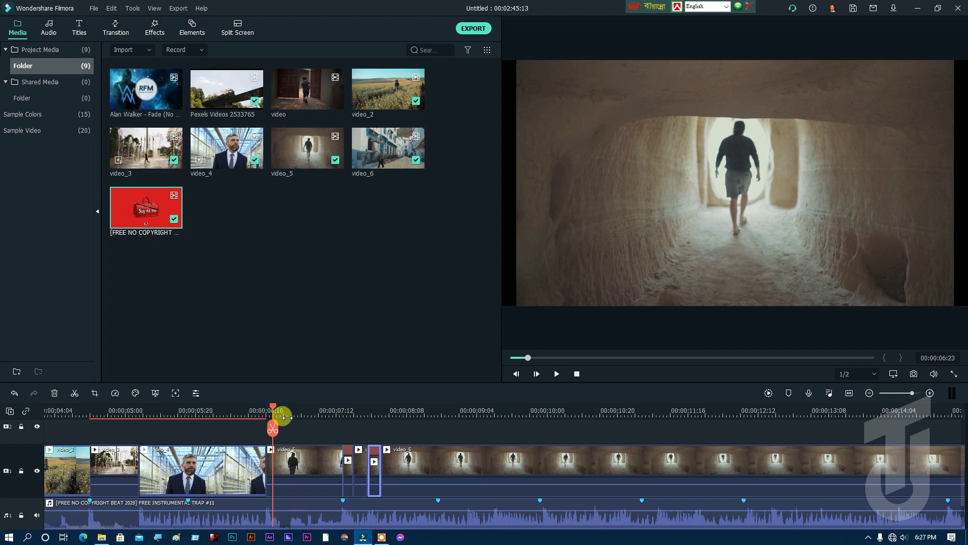
{"action": "key", "text": "space"}
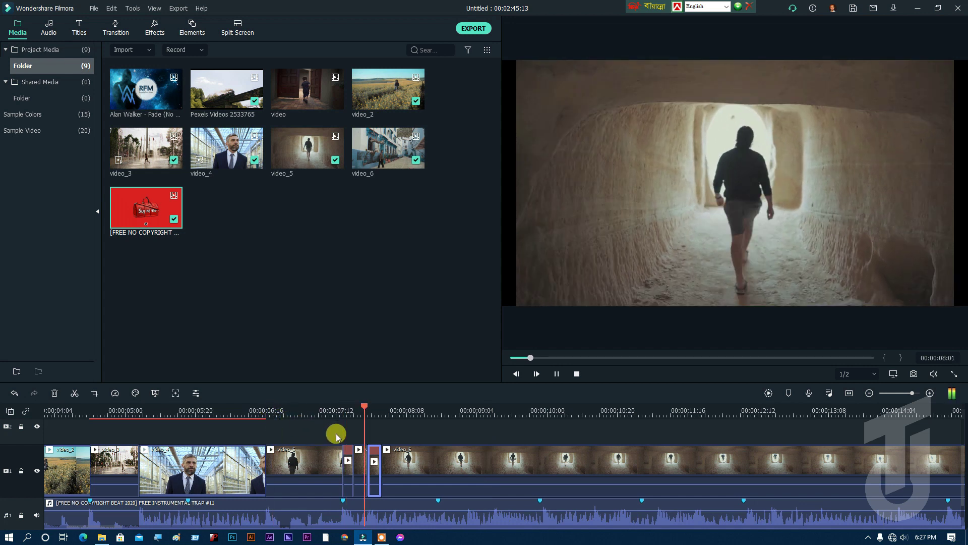
{"action": "left_click", "coordinate": [284, 410]}
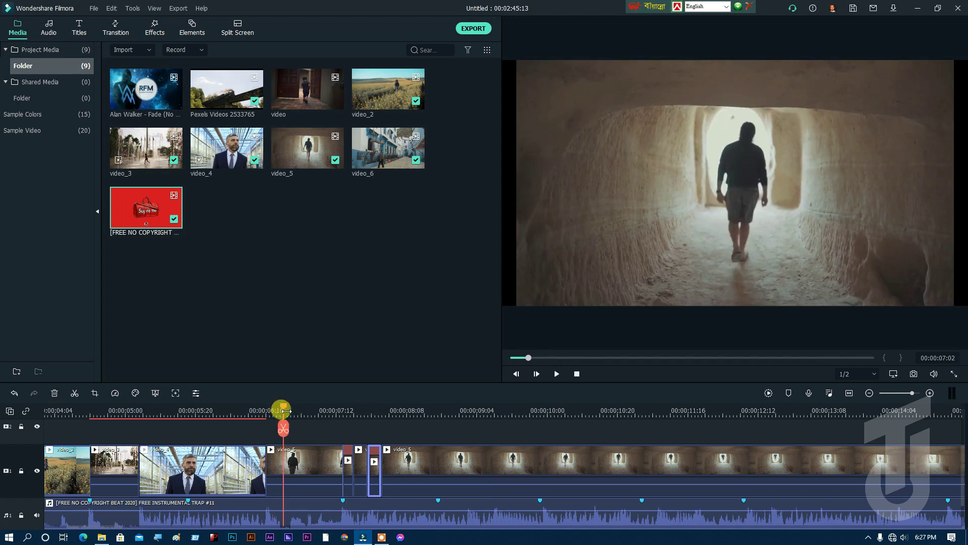
{"action": "key", "text": "space"}
{"action": "key", "text": "space"}
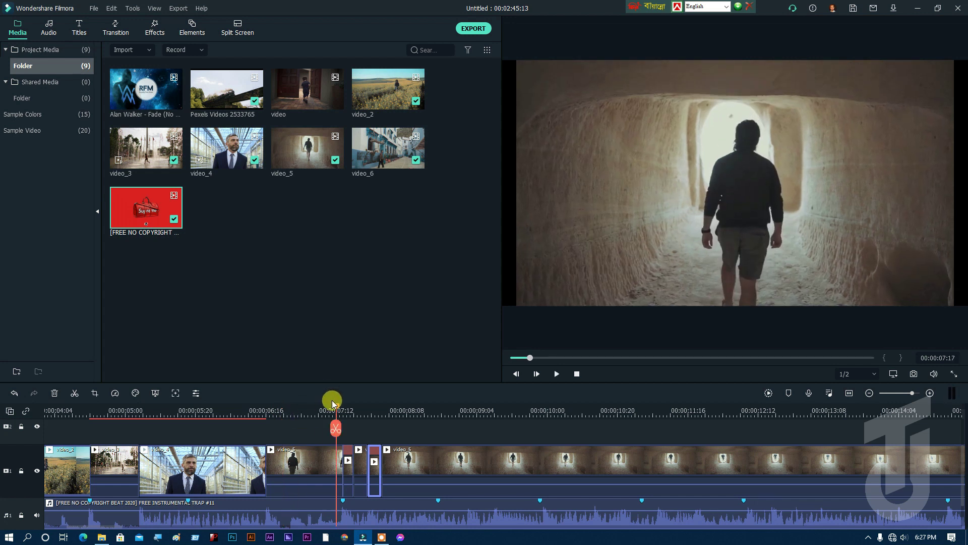
{"action": "left_click", "coordinate": [295, 426]}
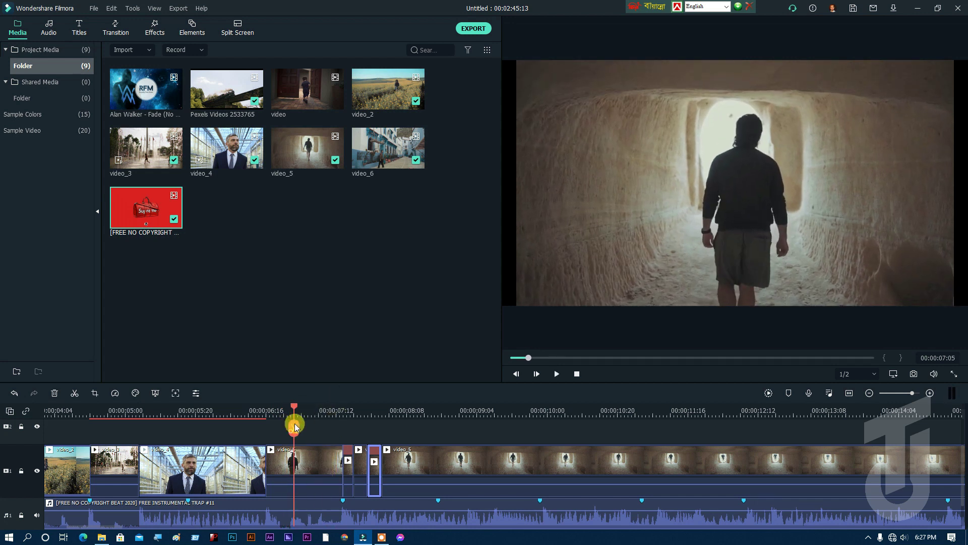
Add a Black sample color clip to the upper video track at 00:00:07:05 and shorten it to one frame.
{"action": "left_click", "coordinate": [37, 115]}
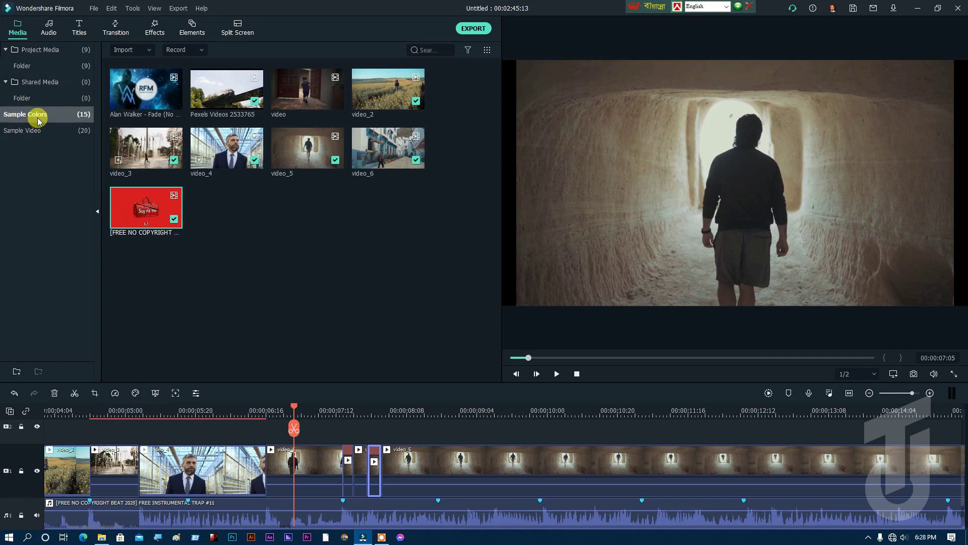
{"action": "left_click_drag", "start_coordinate": [138, 100], "coordinate": [298, 430]}
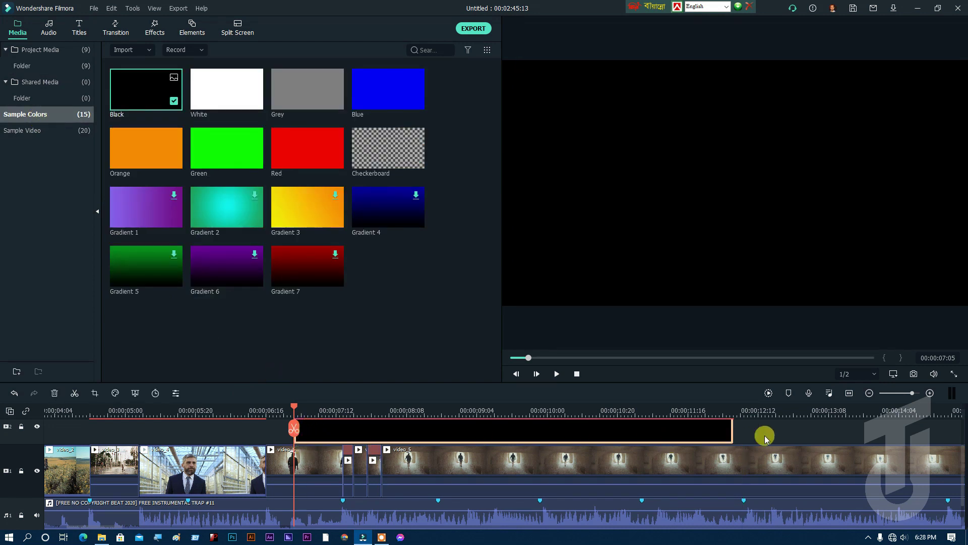
{"action": "mouse_move", "coordinate": [731, 427]}
{"action": "left_mouse_down"}
{"action": "mouse_move", "coordinate": [446, 449]}
{"action": "mouse_move", "coordinate": [268, 450]}
{"action": "mouse_move", "coordinate": [293, 454]}
{"action": "left_mouse_up"}
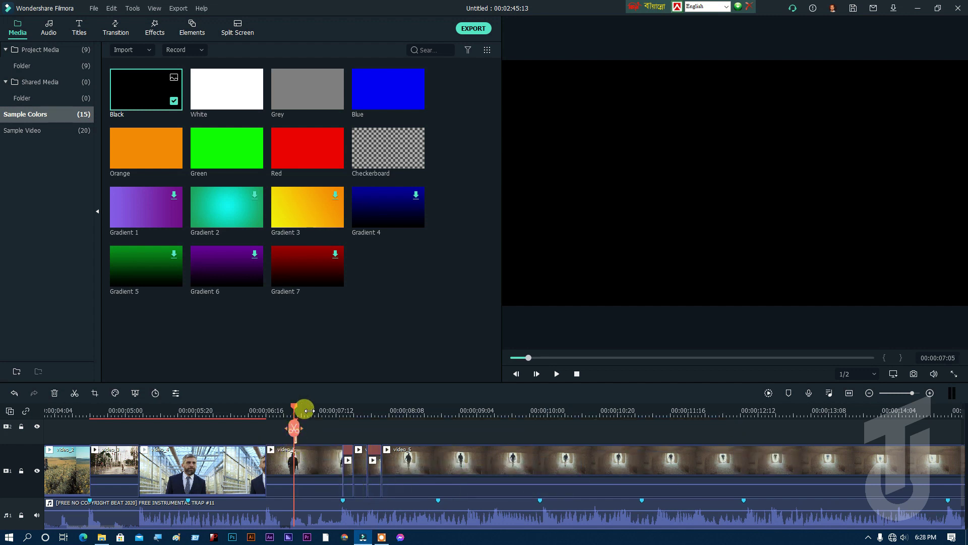
{"action": "left_click_drag", "start_coordinate": [309, 411], "coordinate": [626, 437]}
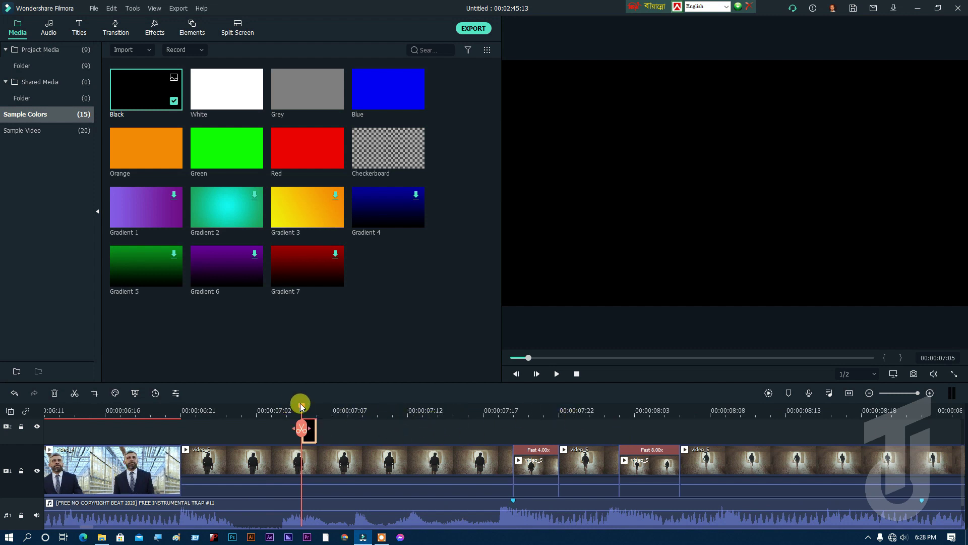
Copy the short black clip and paste it on the upper track at 00:00:07:07, locking the main video track during the paste.
{"action": "left_click_drag", "start_coordinate": [301, 405], "coordinate": [273, 408]}
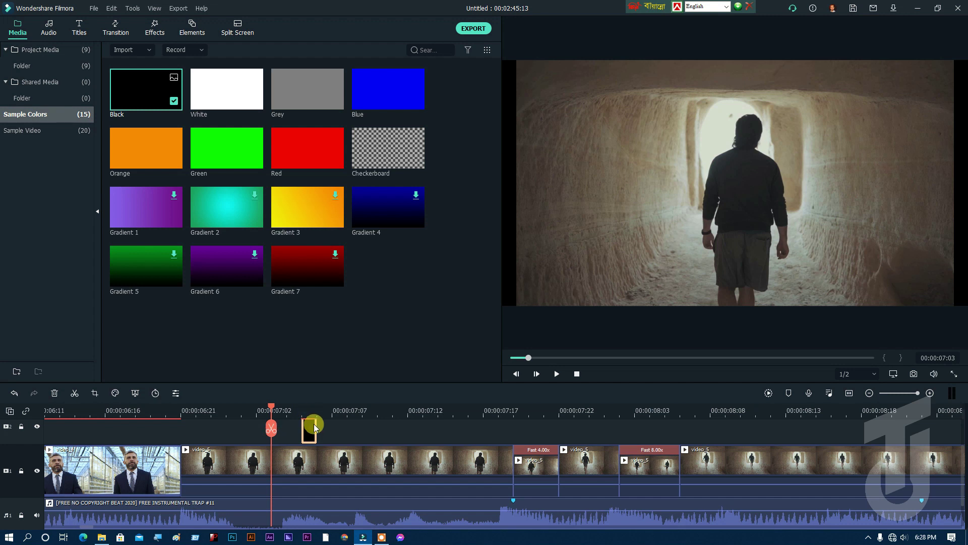
{"action": "right_click", "coordinate": [311, 430]}
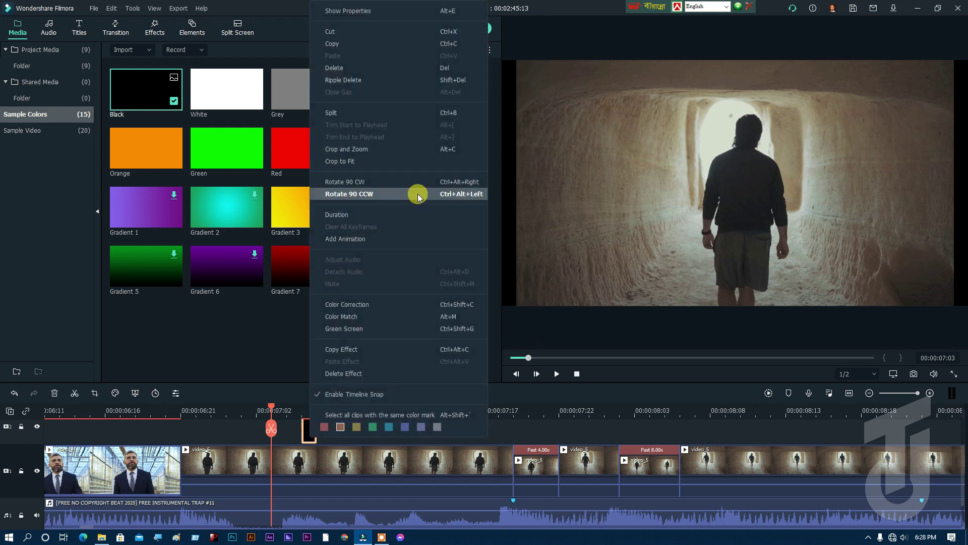
{"action": "left_click", "coordinate": [353, 42]}
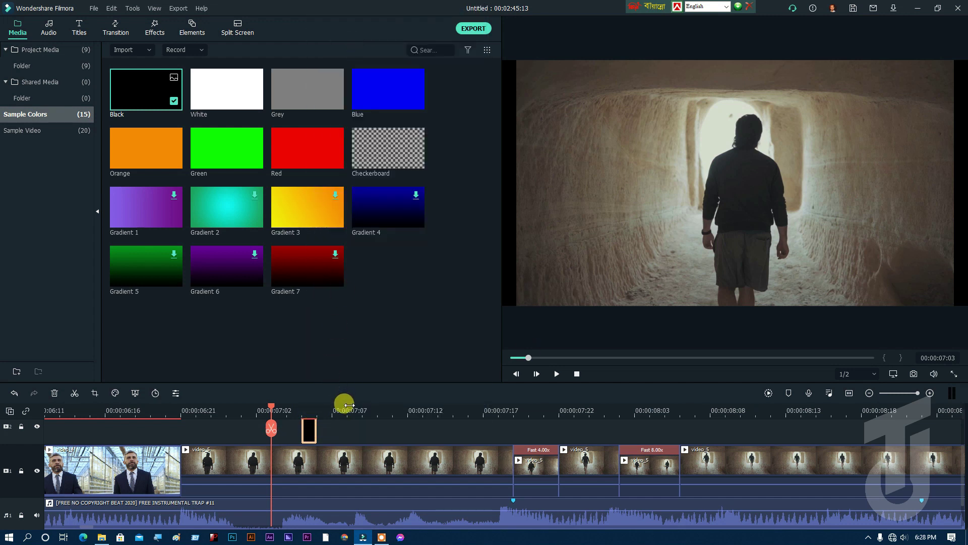
{"action": "left_click", "coordinate": [334, 411]}
{"action": "left_click", "coordinate": [21, 470]}
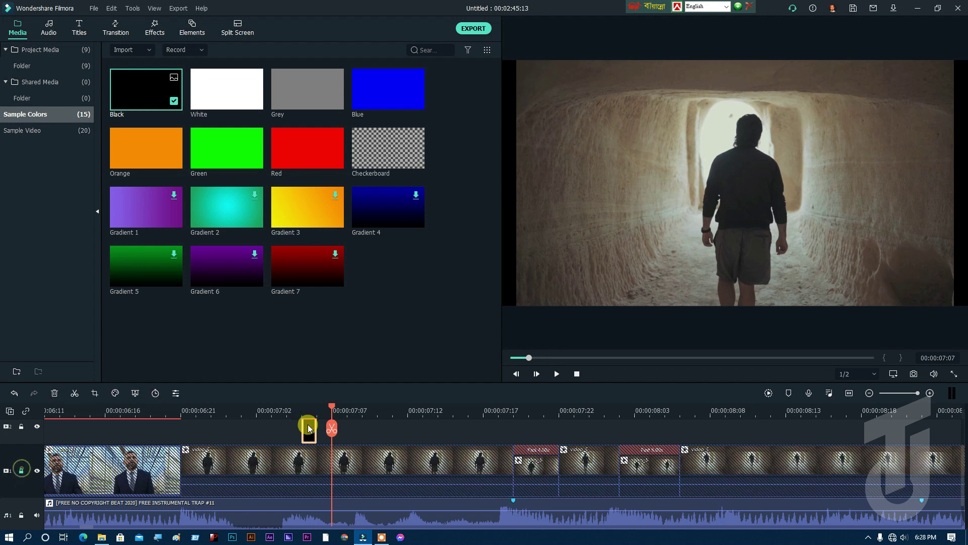
{"action": "key", "text": "ctrl+v"}
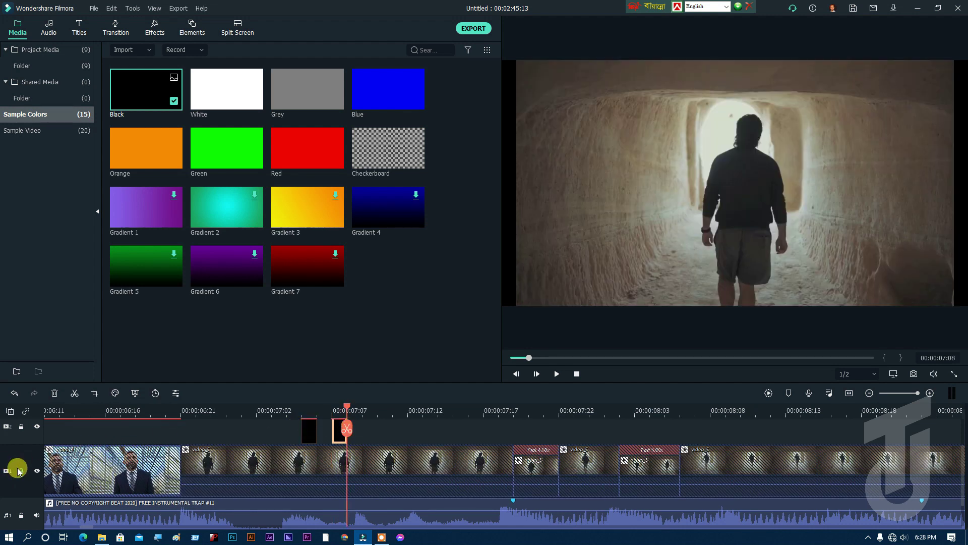
{"action": "left_click", "coordinate": [19, 471]}
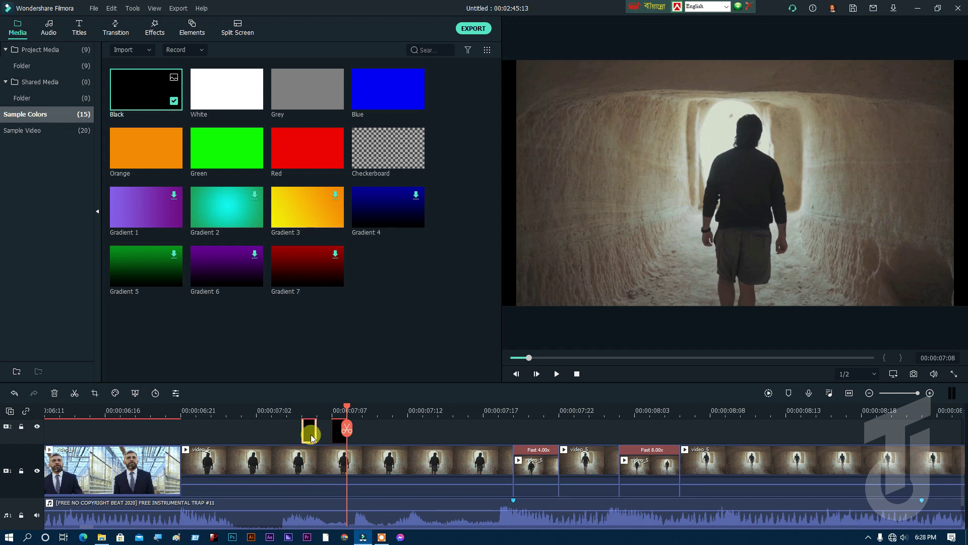
Play back from about 00:00:05:22 through the black flashes and sped-up video_5 segments to examine their timing against the music.
{"action": "left_click", "coordinate": [331, 429]}
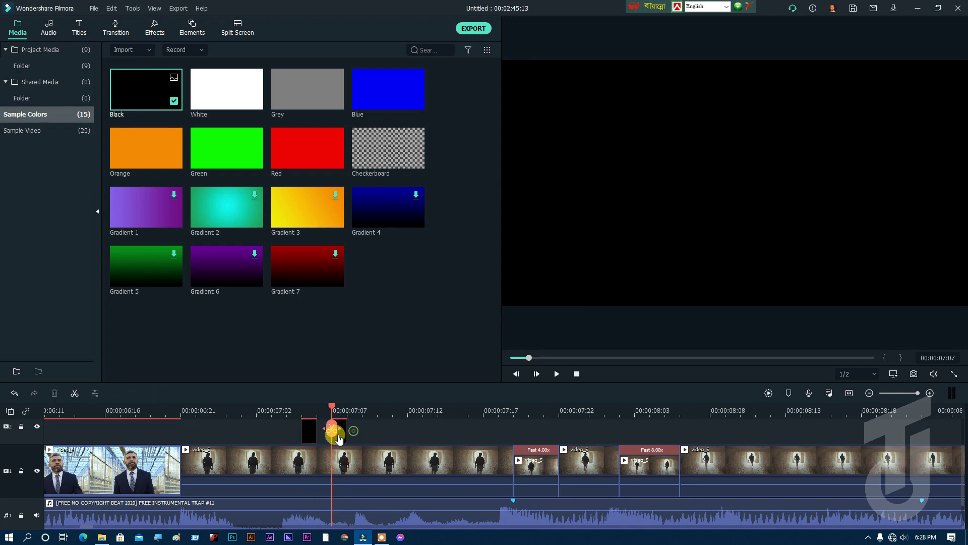
{"action": "left_click_drag", "start_coordinate": [334, 407], "coordinate": [241, 408]}
{"action": "left_click", "coordinate": [216, 406]}
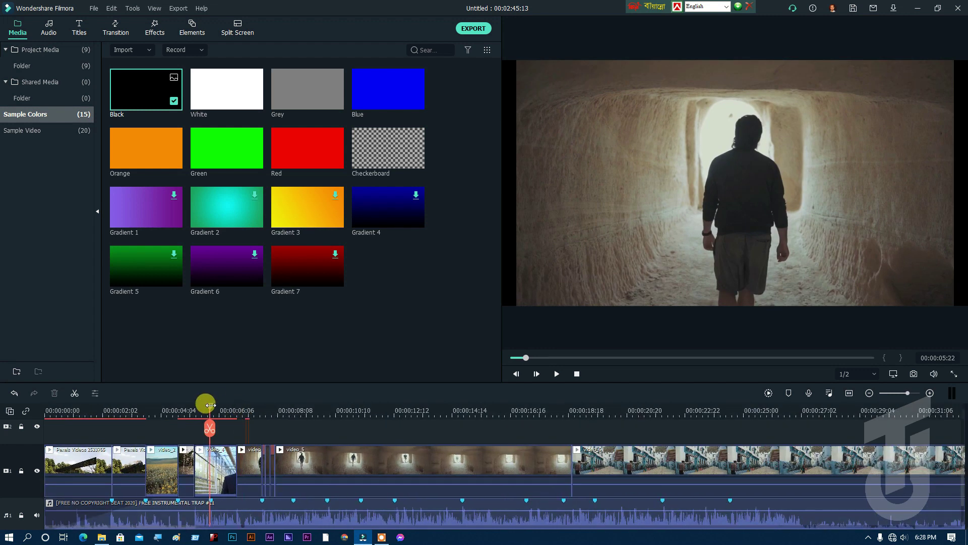
{"action": "key", "text": "space"}
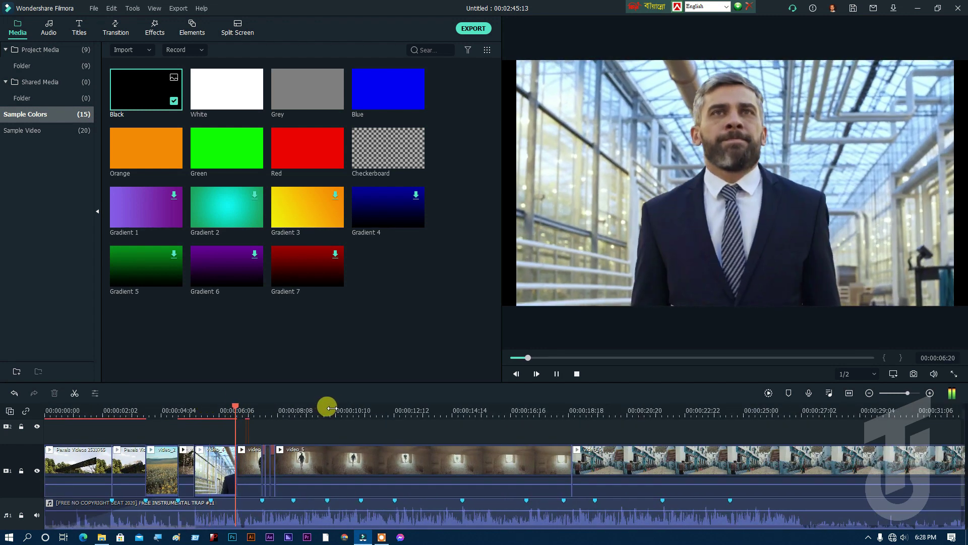
{"action": "key", "text": "space"}
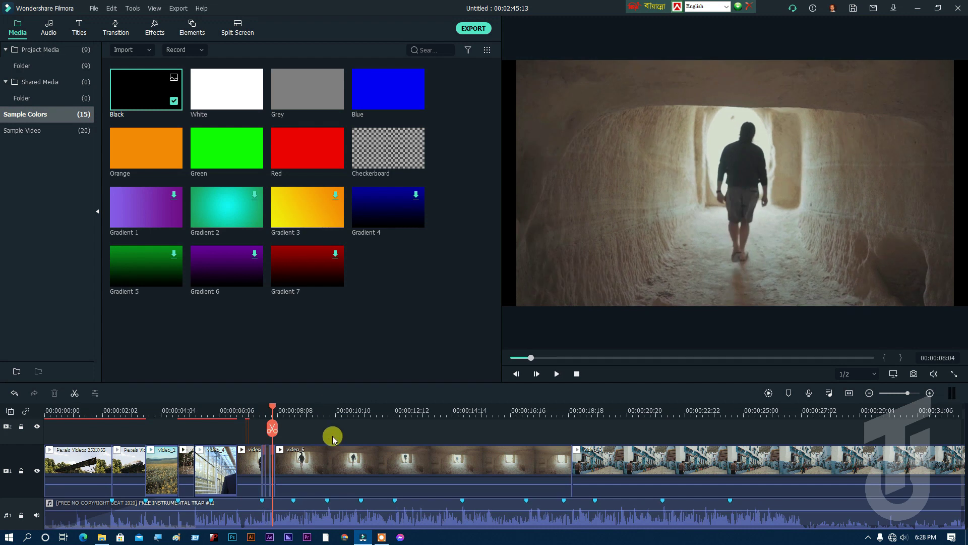
{"action": "key", "text": "space"}
{"action": "key", "text": "space"}
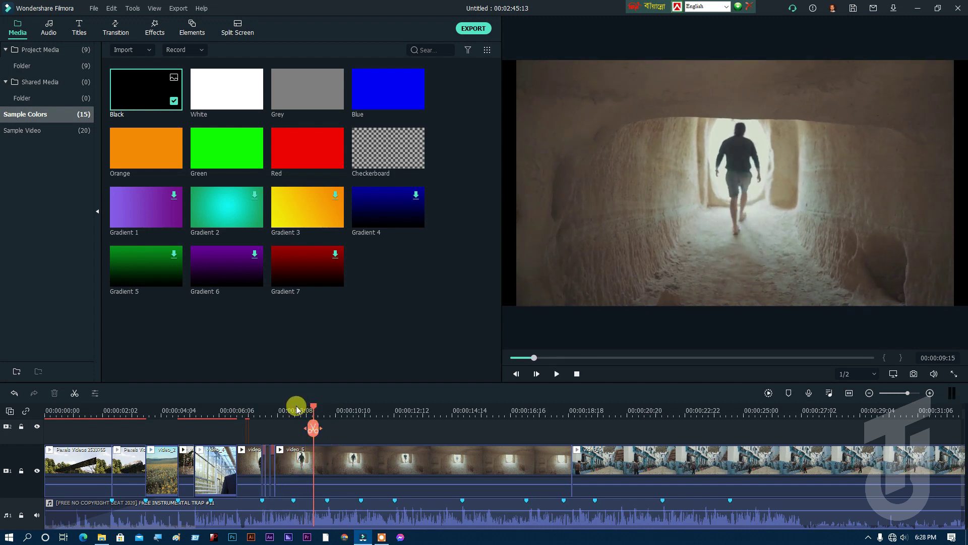
Split the last video_5 segment on the beat at 00:00:09:07 and delete the part after the cut, closing the gap.
{"action": "left_click_drag", "start_coordinate": [314, 406], "coordinate": [292, 417]}
{"action": "left_click", "coordinate": [298, 472]}
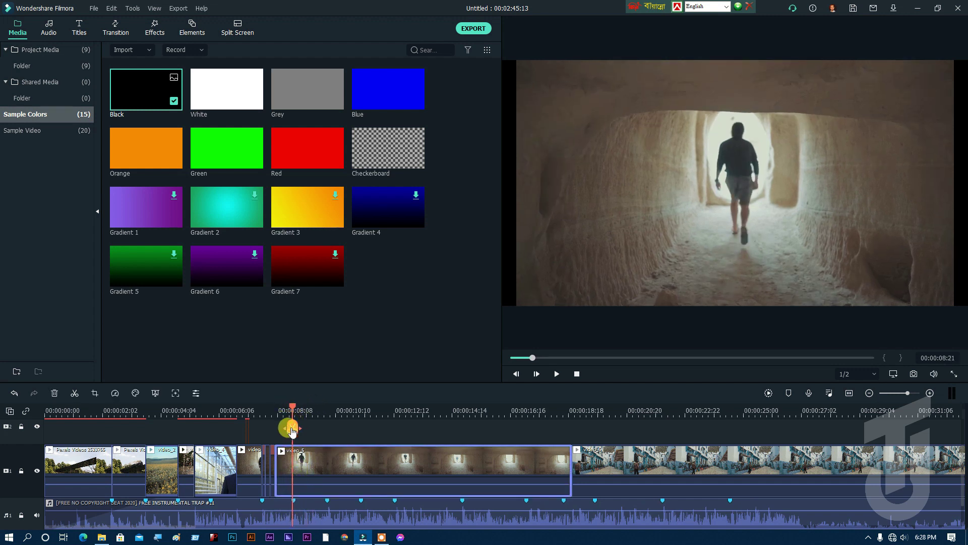
{"action": "left_click", "coordinate": [288, 408]}
{"action": "key", "text": "space"}
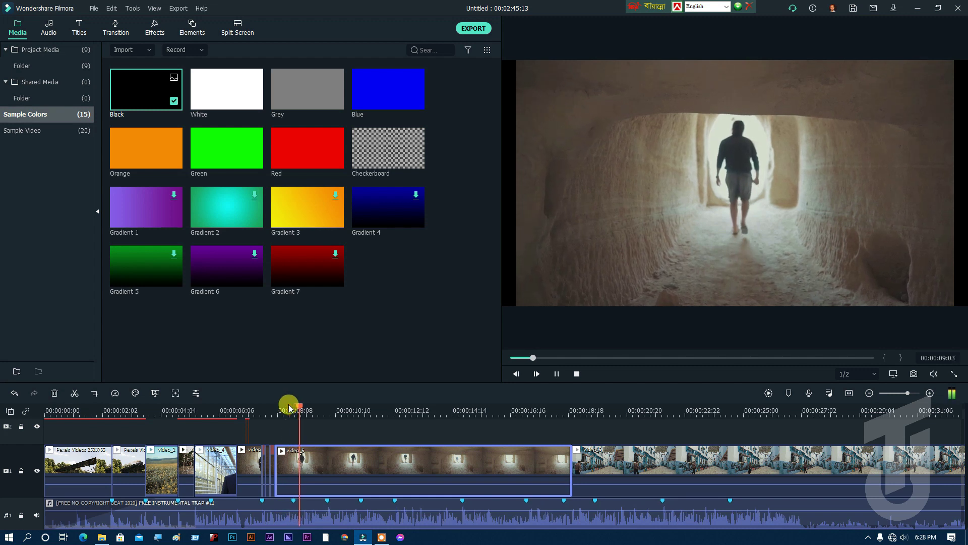
{"action": "key", "text": "space"}
{"action": "left_click_drag", "start_coordinate": [310, 407], "coordinate": [305, 404]}
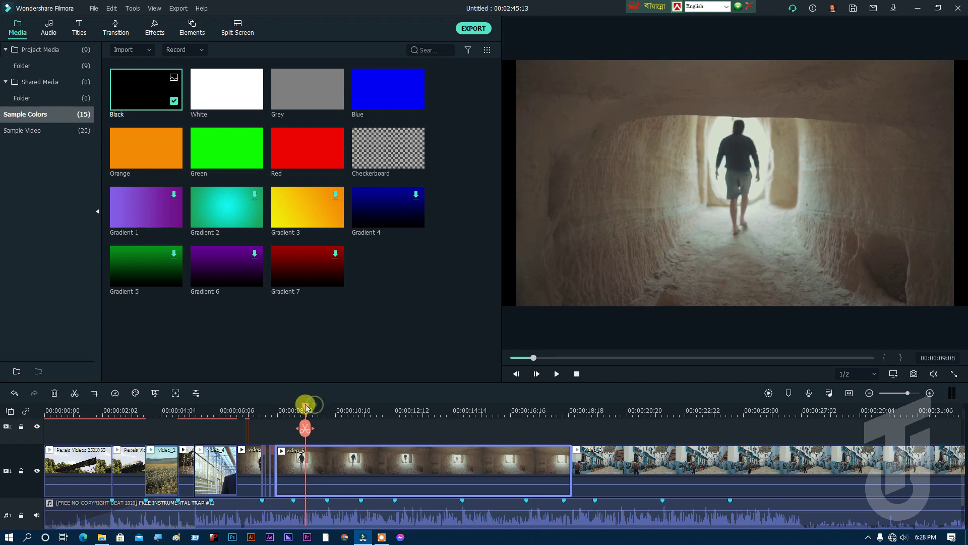
{"action": "left_click", "coordinate": [303, 439]}
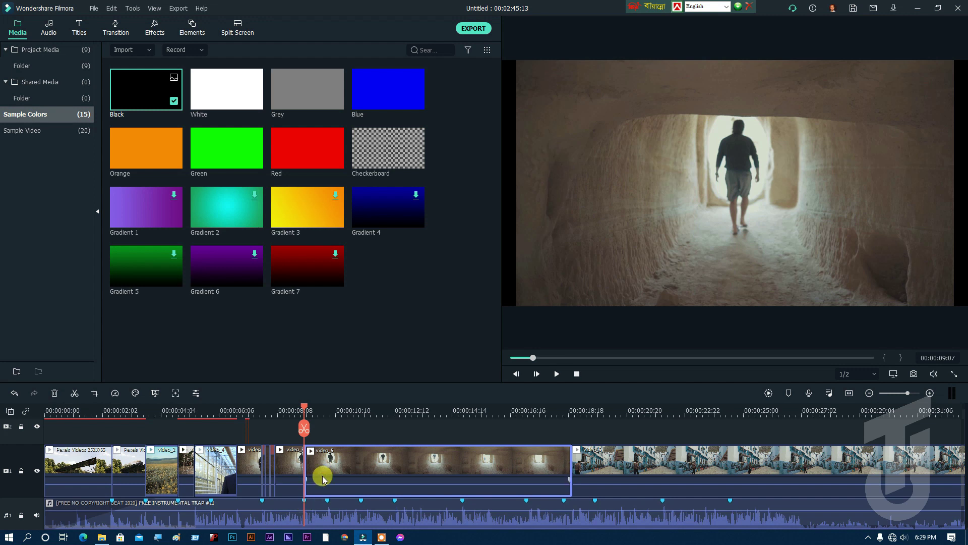
{"action": "key", "text": "Delete"}
Split video_6 on the beat at 00:00:10:04.
{"action": "key", "text": "space"}
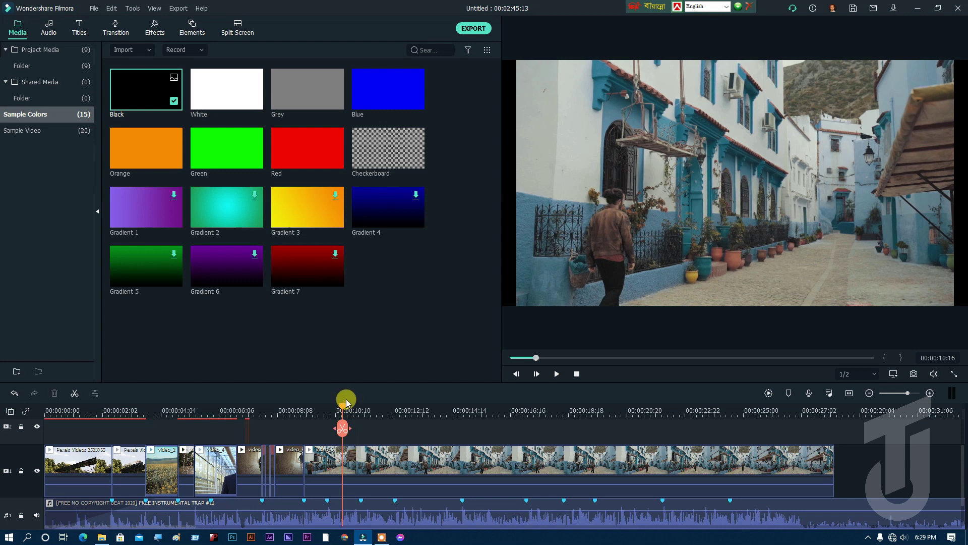
{"action": "left_click_drag", "start_coordinate": [337, 407], "coordinate": [329, 407]}
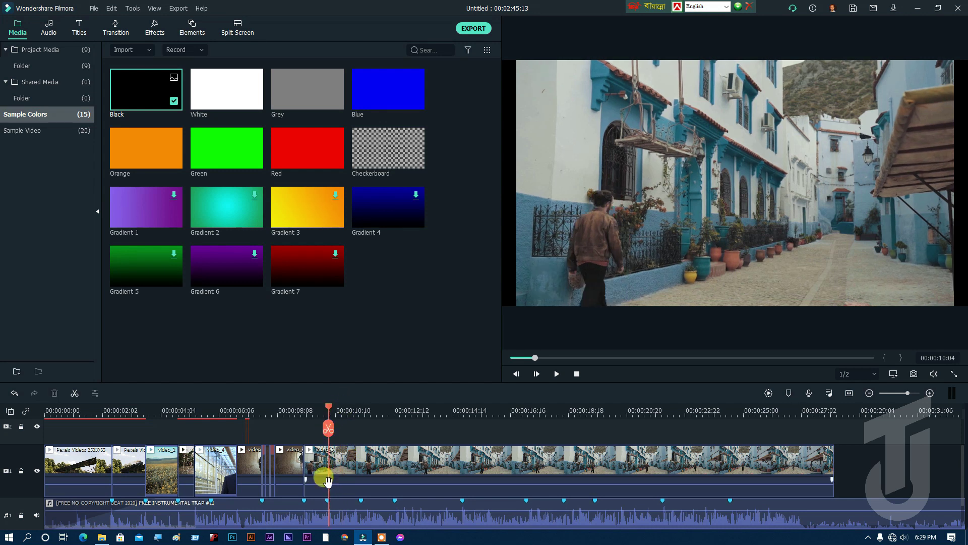
{"action": "left_click", "coordinate": [338, 478]}
{"action": "left_click", "coordinate": [328, 427]}
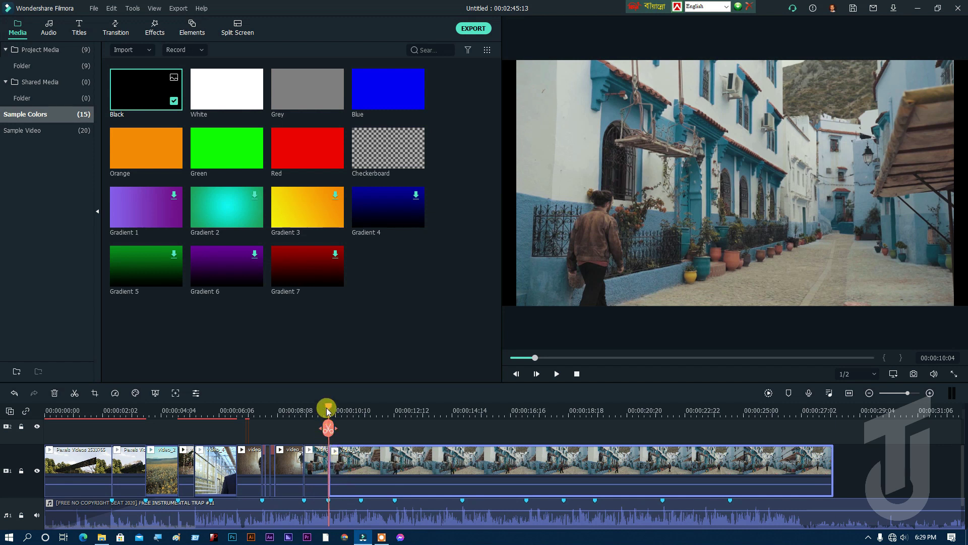
Play back around the new cut and split the remaining part of video_6 at 00:00:14:19.
{"action": "left_click_drag", "start_coordinate": [340, 414], "coordinate": [313, 407]}
{"action": "key", "text": "space"}
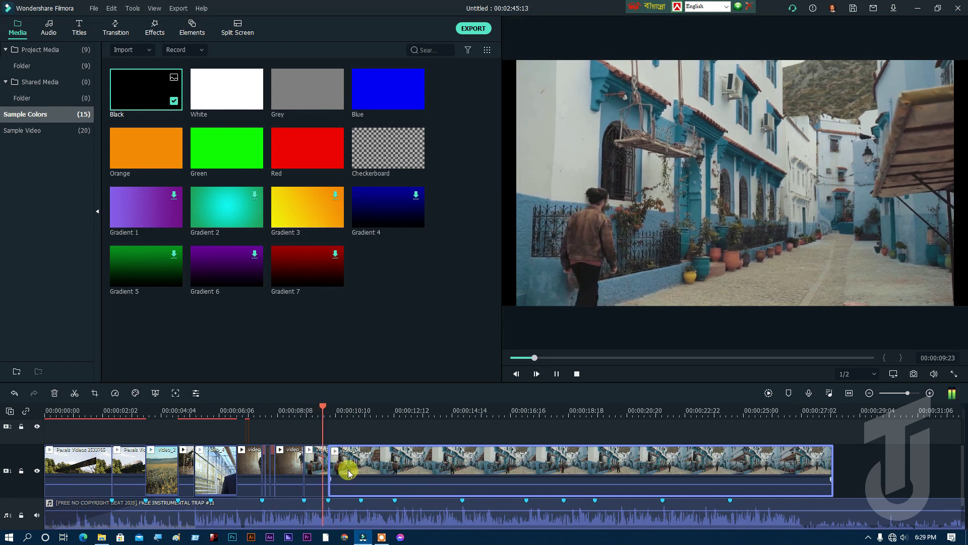
{"action": "key", "text": "space"}
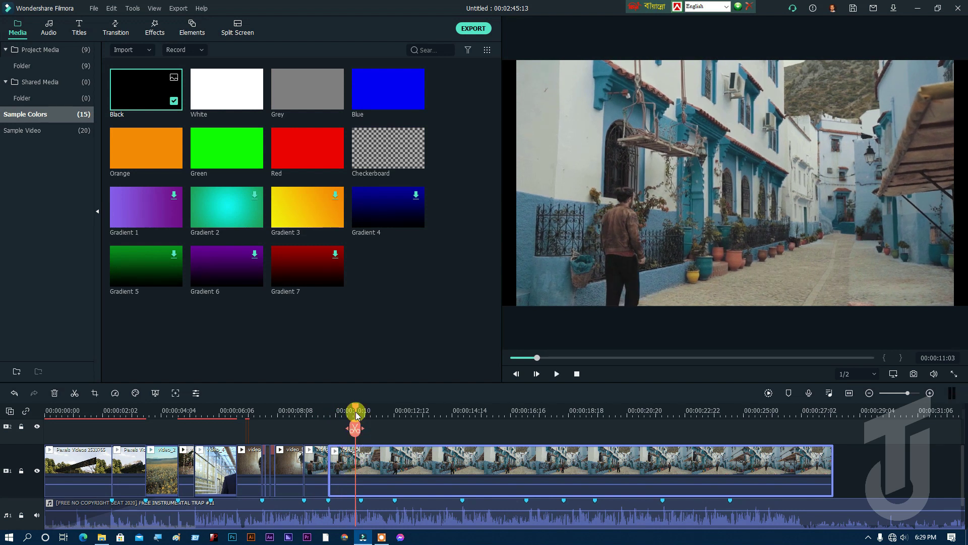
{"action": "left_click_drag", "start_coordinate": [346, 413], "coordinate": [458, 429]}
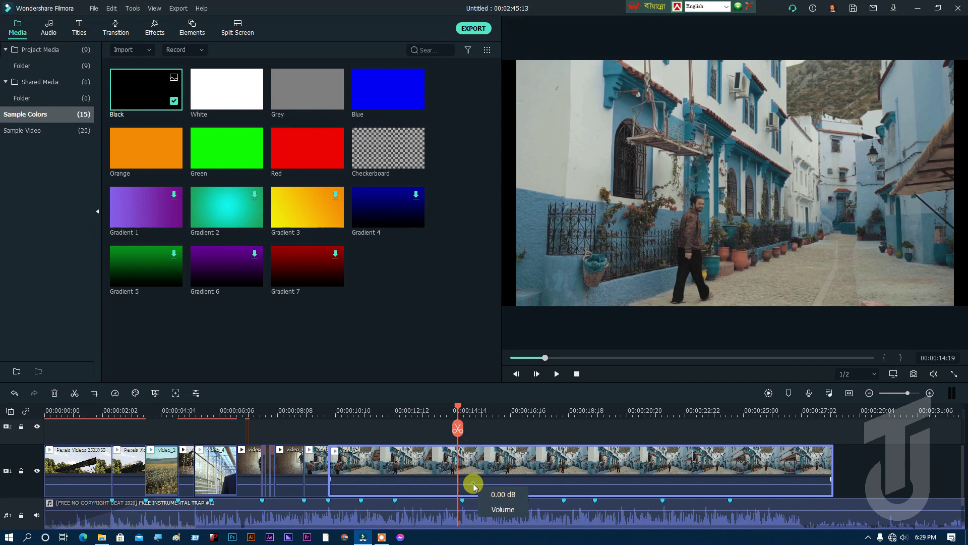
{"action": "left_click", "coordinate": [74, 393]}
Apply a preset fast speed to the video_6 segment between 00:00:10:04 and 00:00:14:19.
{"action": "left_click", "coordinate": [334, 454]}
{"action": "left_click", "coordinate": [115, 393]}
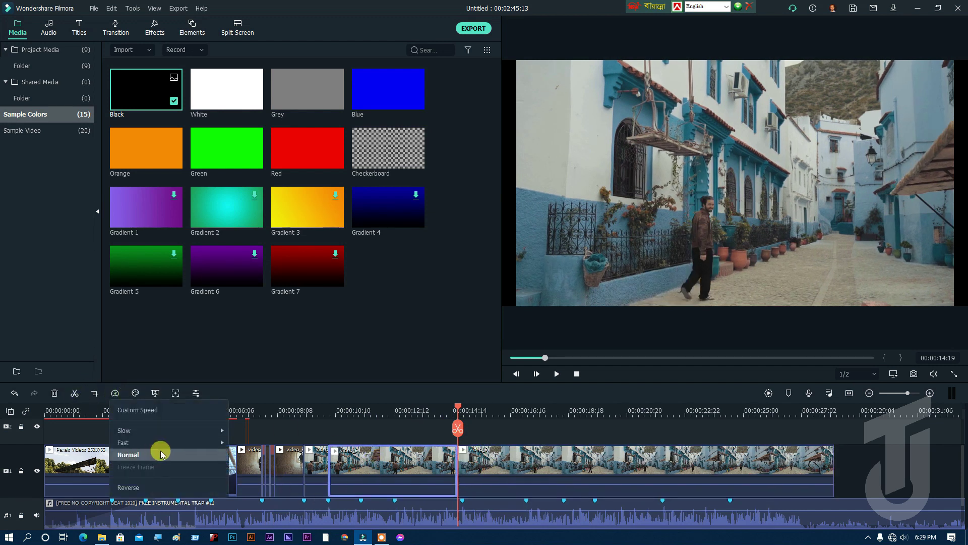
{"action": "mouse_move", "coordinate": [179, 442]}
{"action": "left_click", "coordinate": [255, 476]}
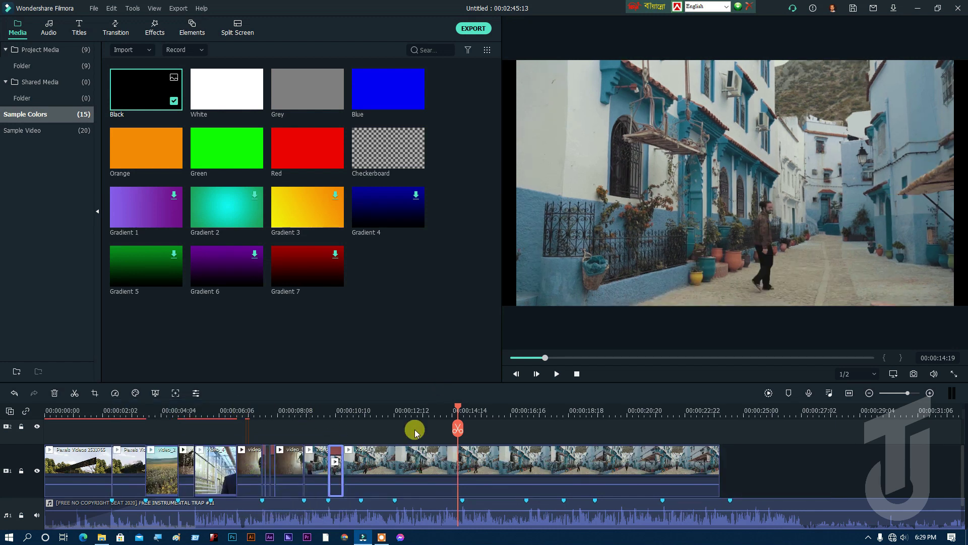
Play back from 00:00:06:23 through the sped-up video_6 segment to examine its timing against the beats.
{"action": "left_click", "coordinate": [238, 410]}
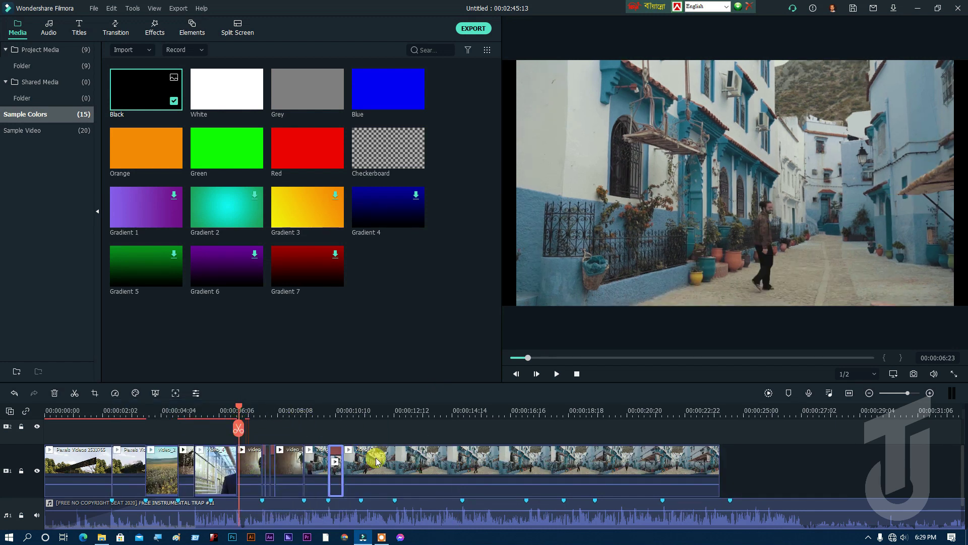
{"action": "key", "text": "space"}
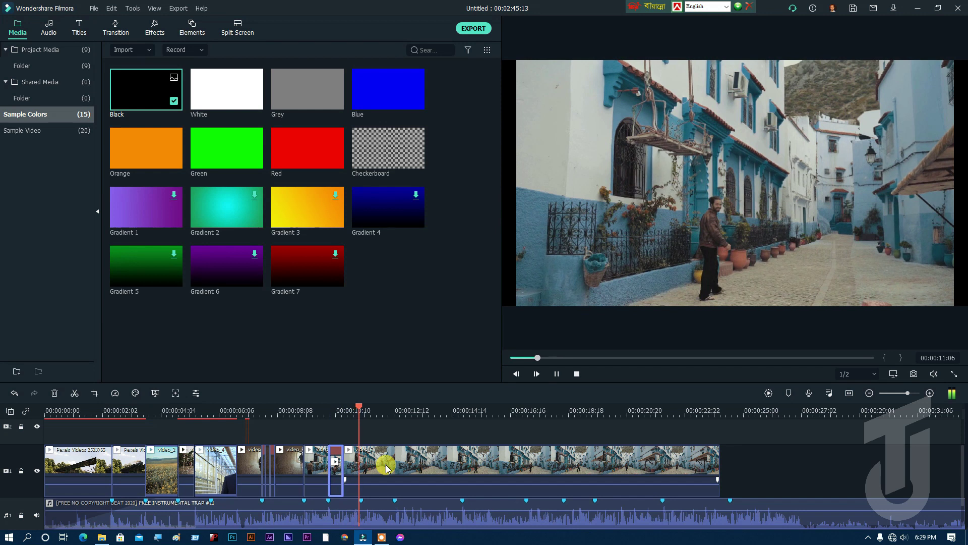
{"action": "key", "text": "space"}
Split the remaining part of video_6 on the beat at 00:00:11:13 and delete everything after the cut.
{"action": "left_click_drag", "start_coordinate": [379, 407], "coordinate": [356, 412]}
{"action": "key", "text": "space"}
{"action": "key", "text": "space"}
{"action": "left_click_drag", "start_coordinate": [377, 406], "coordinate": [368, 406]}
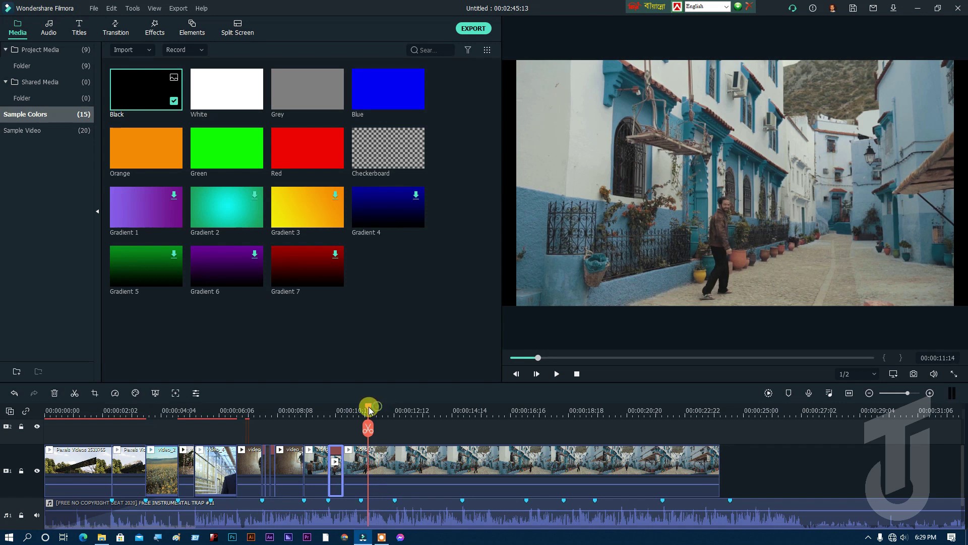
{"action": "left_click", "coordinate": [368, 473]}
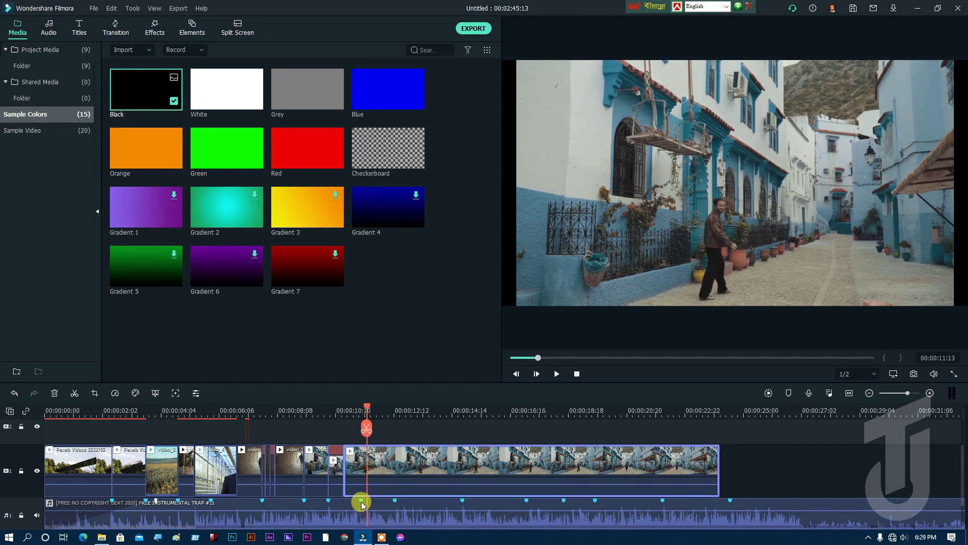
{"action": "left_click", "coordinate": [366, 428]}
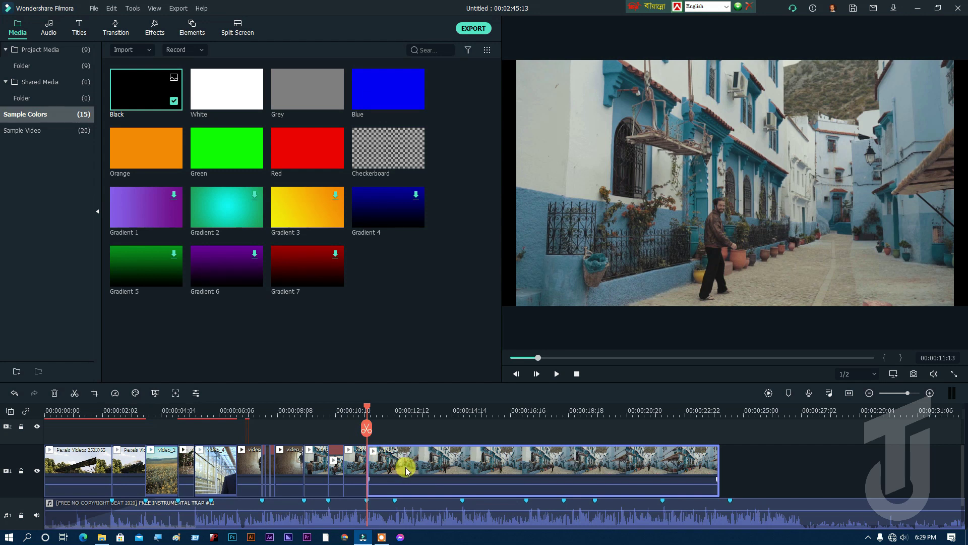
{"action": "key", "text": "Delete"}
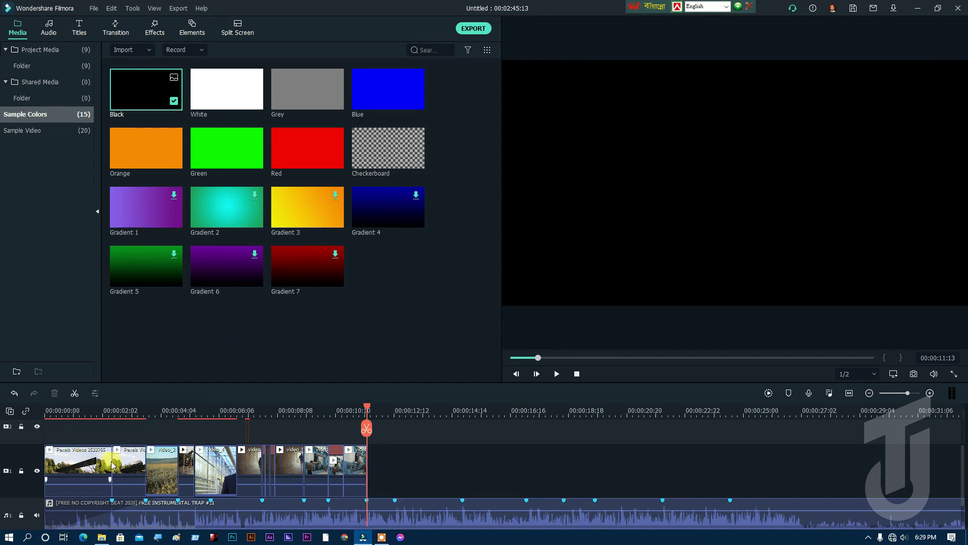
Copy the flower-field clip video_2 and place the duplicate directly after the last video_6 segment at 00:00:11:13.
{"action": "left_click", "coordinate": [170, 461]}
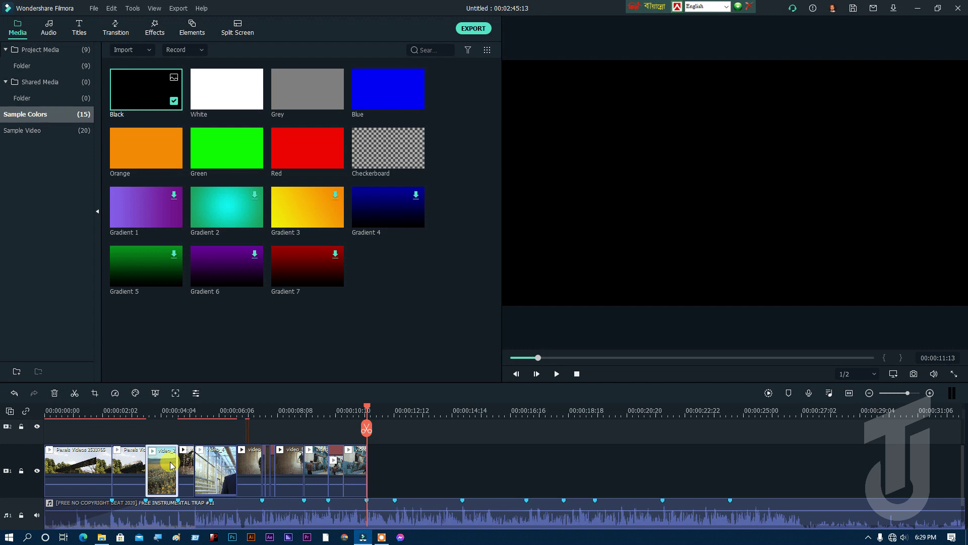
{"action": "left_click", "coordinate": [389, 406]}
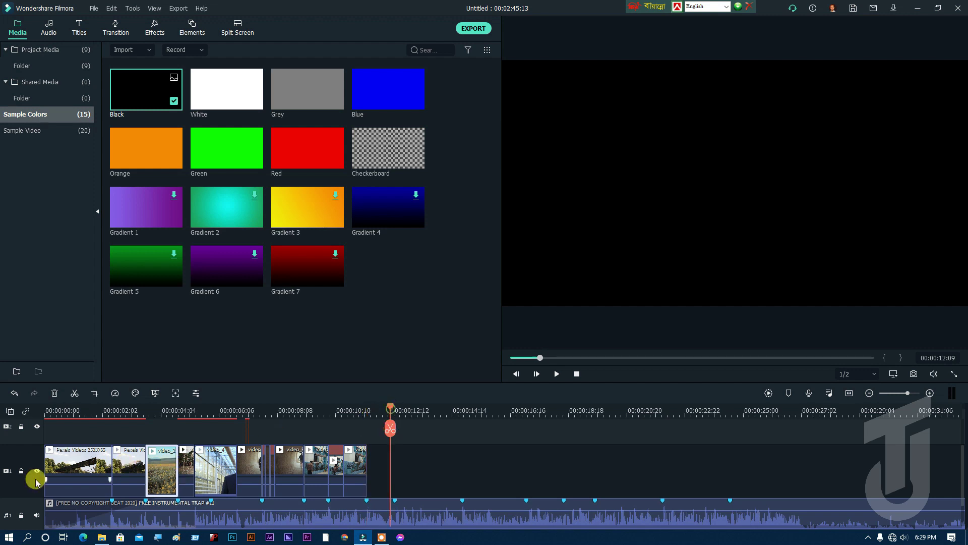
{"action": "key", "text": "ctrl+v"}
{"action": "left_click_drag", "start_coordinate": [401, 474], "coordinate": [378, 473]}
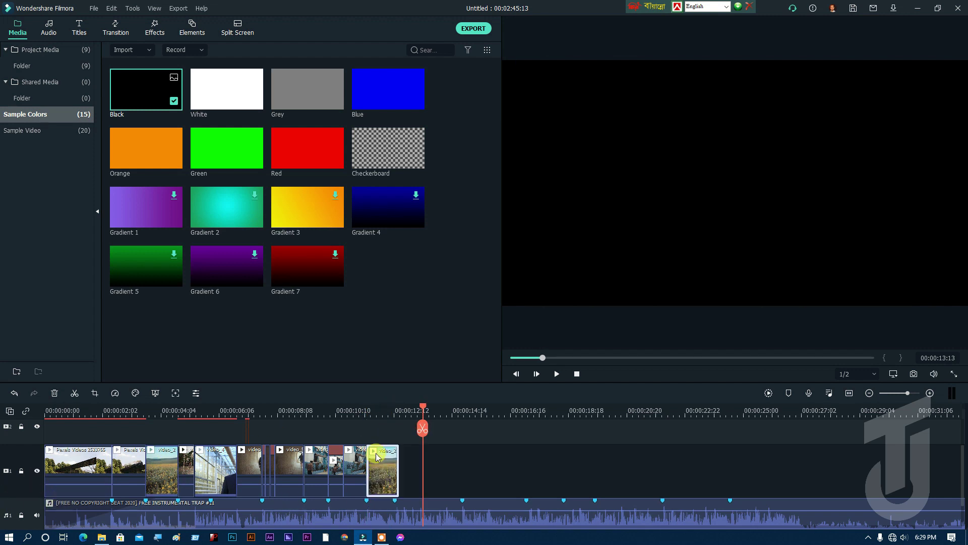
Play back the duplicated video_2 clip and trim its end to the beat marker at 00:00:12:15.
{"action": "left_click", "coordinate": [359, 408]}
{"action": "key", "text": "space"}
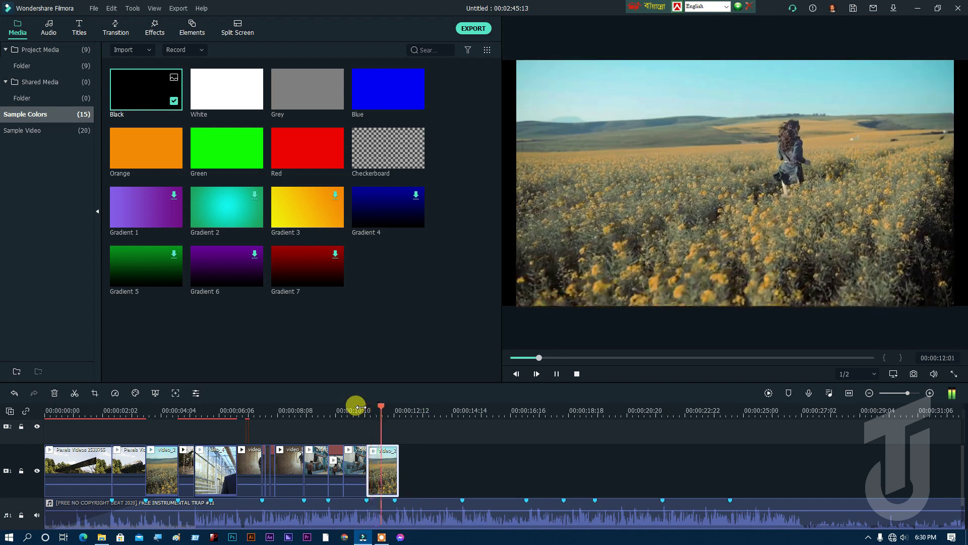
{"action": "key", "text": "space"}
{"action": "left_click_drag", "start_coordinate": [410, 411], "coordinate": [397, 411]}
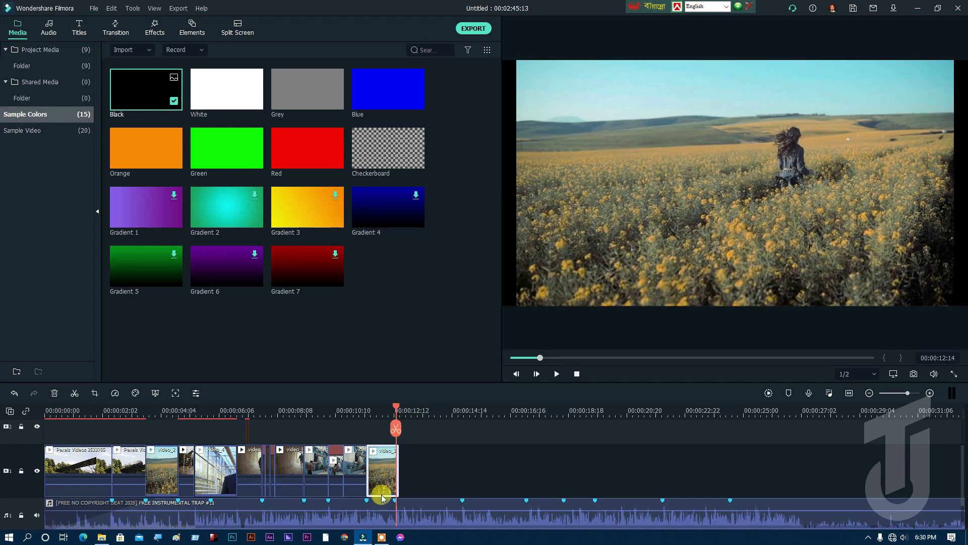
{"action": "left_click", "coordinate": [397, 501]}
{"action": "left_click", "coordinate": [395, 470]}
{"action": "left_click_drag", "start_coordinate": [400, 472], "coordinate": [396, 473]}
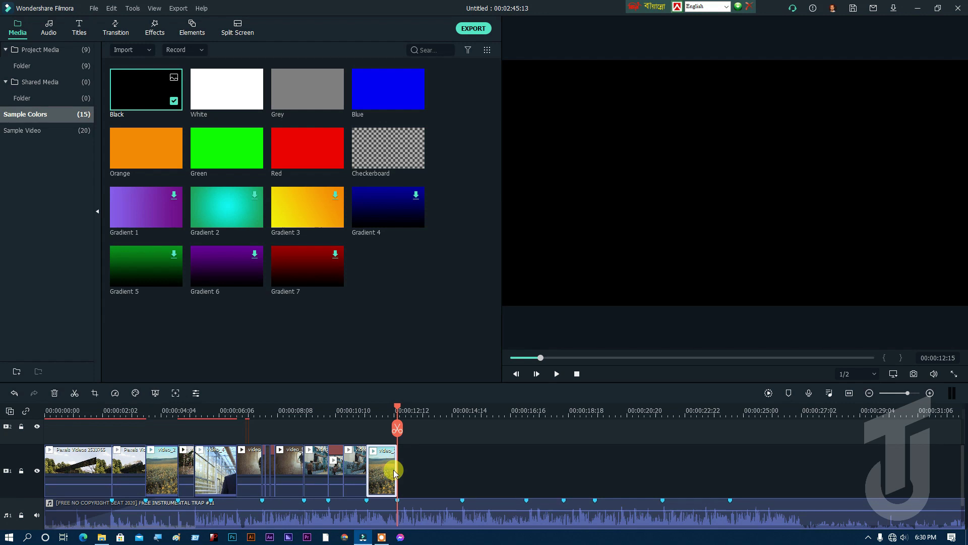
{"action": "left_click_drag", "start_coordinate": [150, 476], "coordinate": [443, 485]}
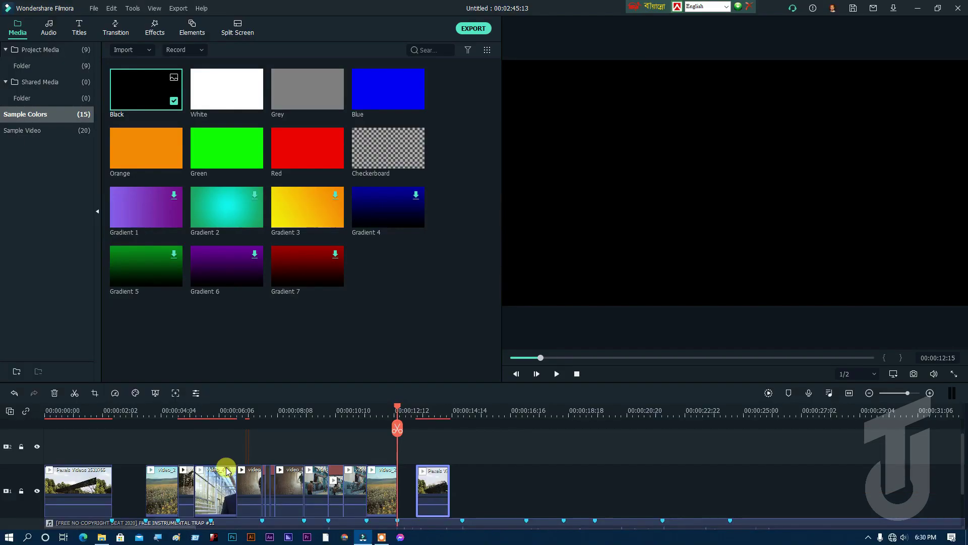
{"action": "left_click_drag", "start_coordinate": [432, 489], "coordinate": [127, 483]}
Trim the end of the music track to the end of the last video clip at 00:00:12:15.
{"action": "scroll", "coordinate": [229, 469], "scroll_direction": "down", "scroll_amount": 2}
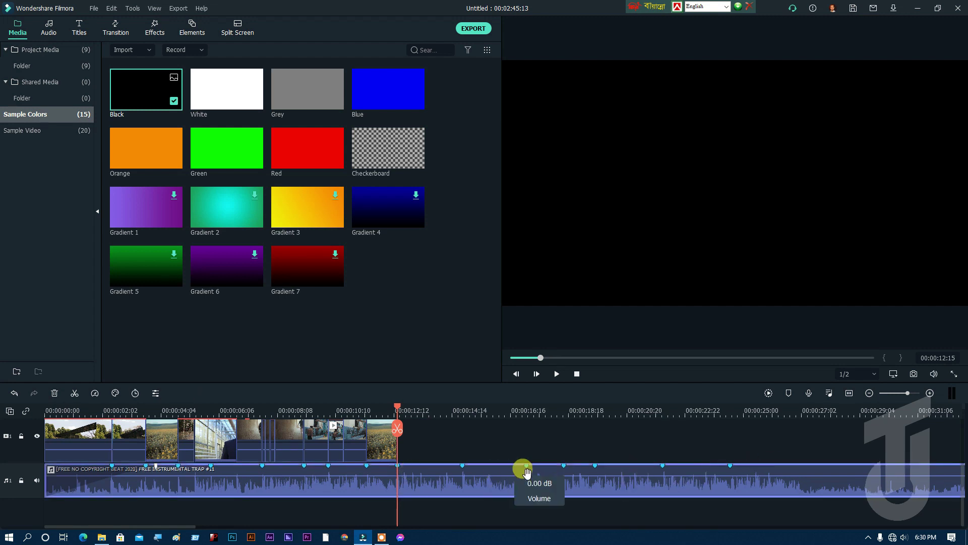
{"action": "scroll", "coordinate": [507, 469], "scroll_direction": "up", "scroll_amount": 1}
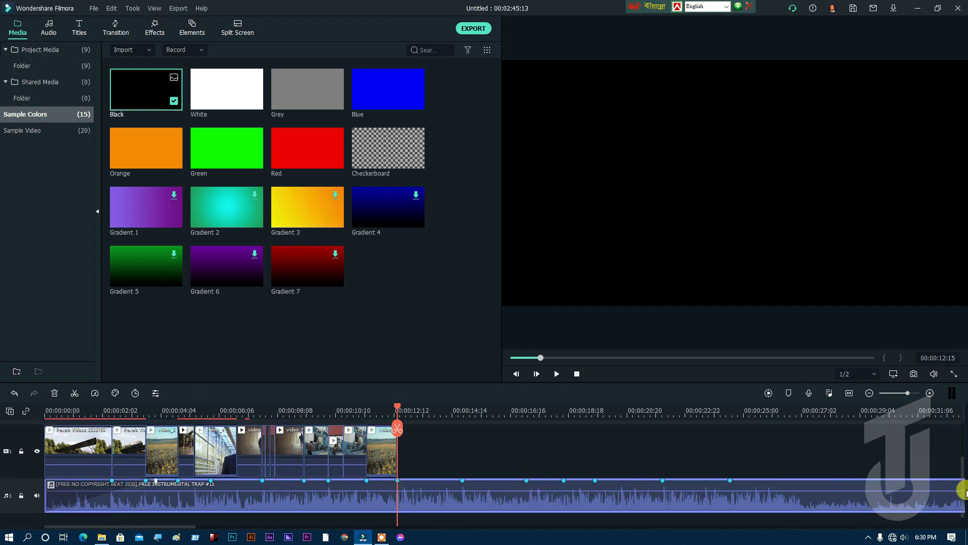
{"action": "left_click", "coordinate": [849, 394]}
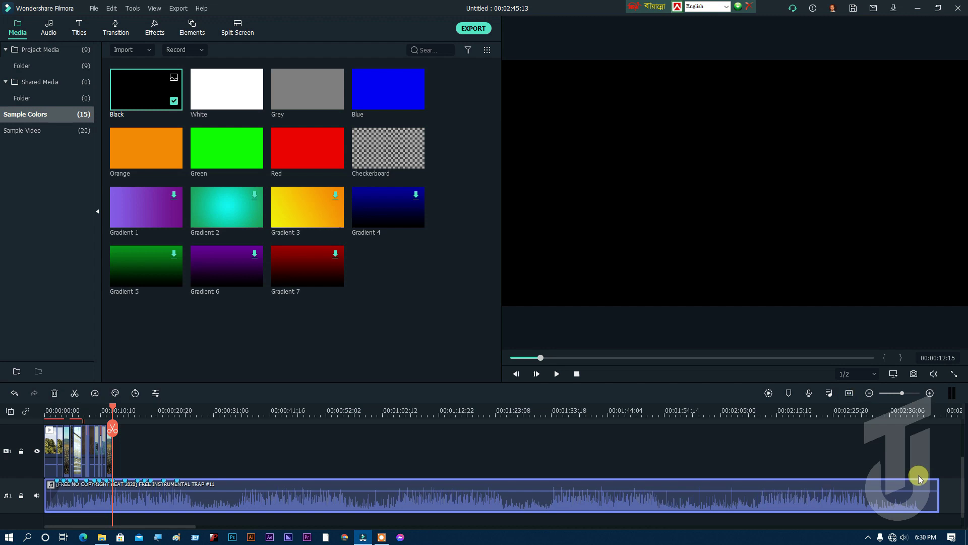
{"action": "left_click_drag", "start_coordinate": [940, 488], "coordinate": [151, 507]}
{"action": "scroll", "coordinate": [220, 531], "scroll_direction": "down", "scroll_amount": 1}
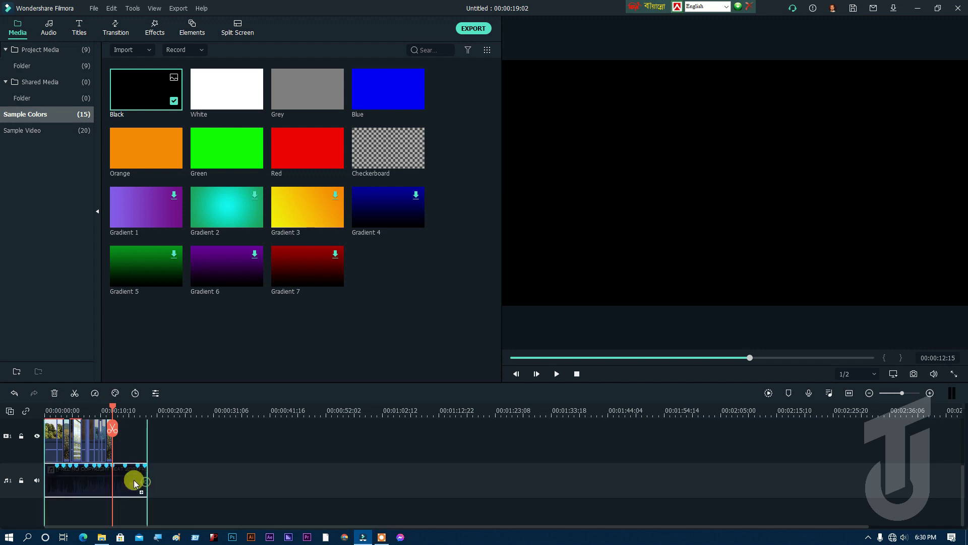
{"action": "left_click_drag", "start_coordinate": [147, 485], "coordinate": [112, 479]}
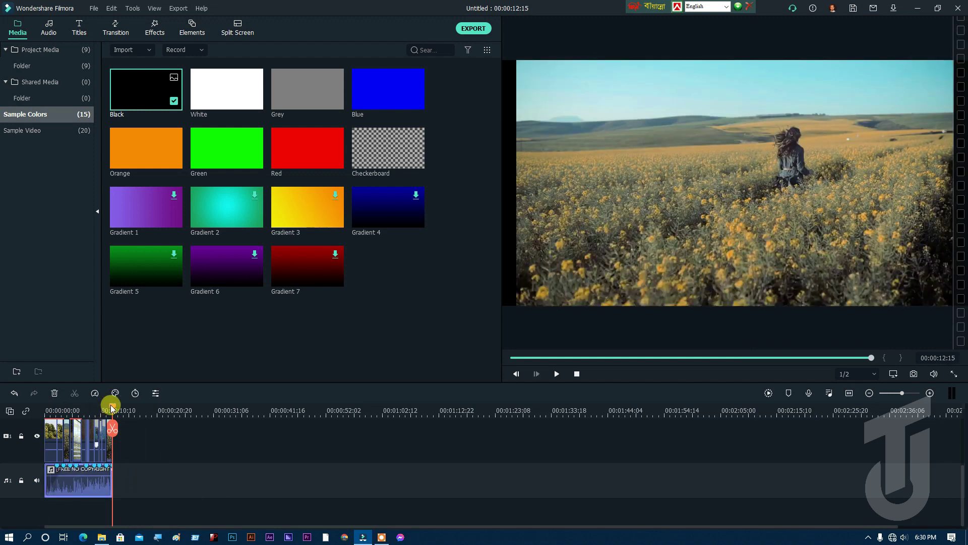
Add the Cinema 21:9 frame overlay on the track above the video clips, starting at 00:00:00:00.
{"action": "left_click_drag", "start_coordinate": [111, 405], "coordinate": [7, 407]}
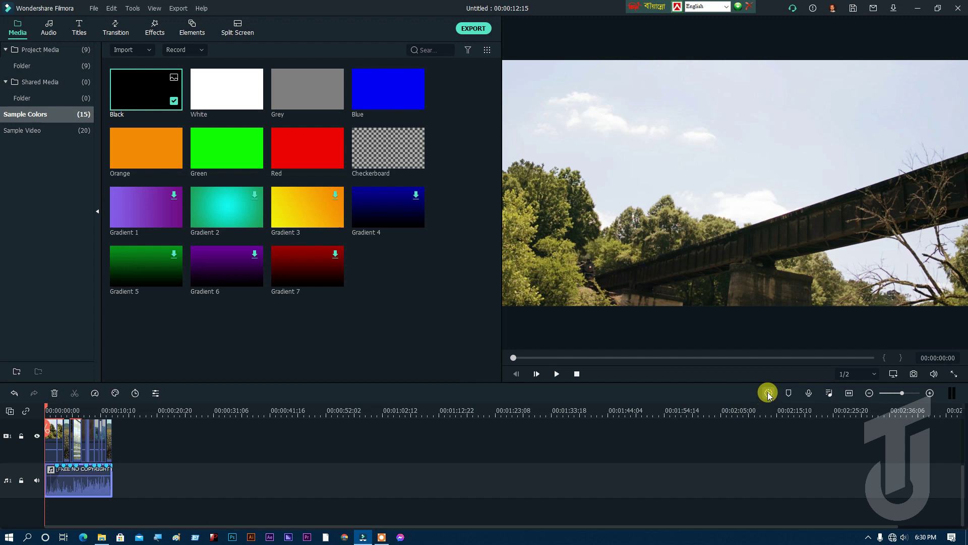
{"action": "left_click", "coordinate": [152, 30]}
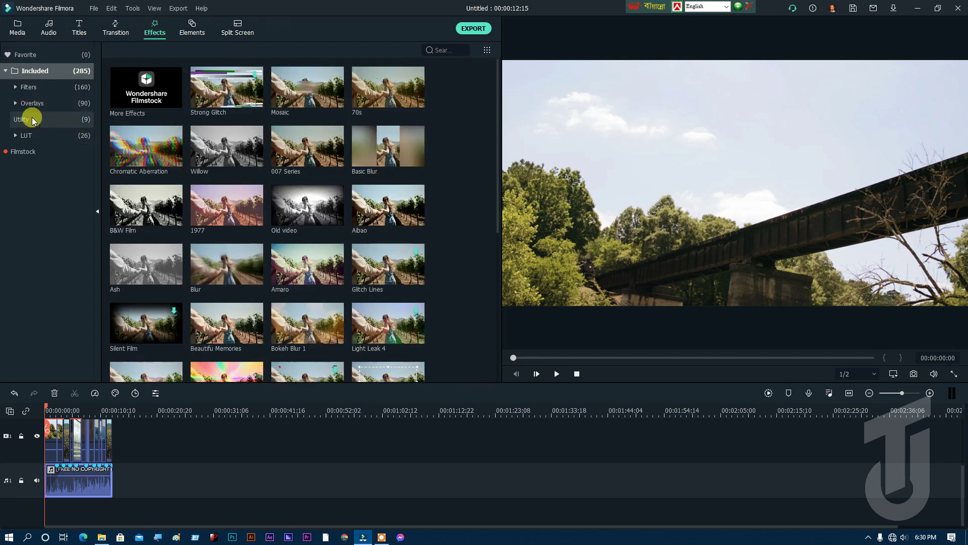
{"action": "left_click", "coordinate": [19, 103]}
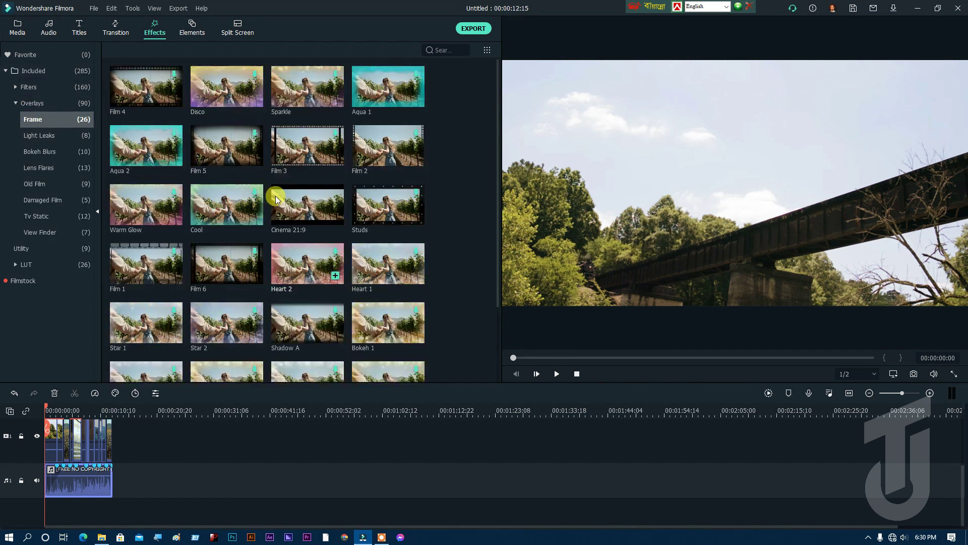
{"action": "left_click_drag", "start_coordinate": [331, 220], "coordinate": [156, 429]}
{"action": "scroll", "coordinate": [156, 429], "scroll_direction": "up", "scroll_amount": 2}
{"action": "left_click_drag", "start_coordinate": [157, 478], "coordinate": [1, 458]}
Try stretching the Cinema 21:9 overlay to the montage's end, undo it, unlink the timeline tracks, and lengthen the overlay again.
{"action": "left_click_drag", "start_coordinate": [71, 452], "coordinate": [112, 457]}
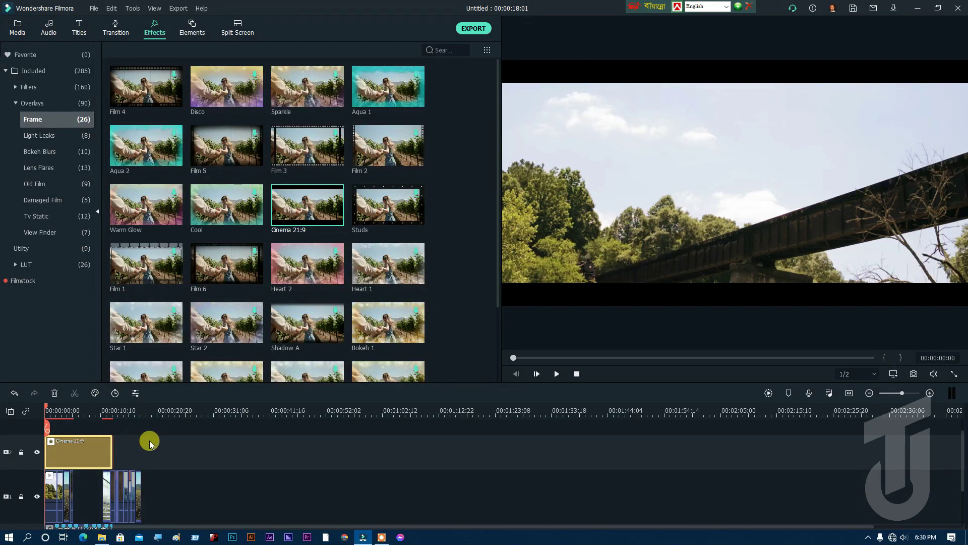
{"action": "left_click", "coordinate": [14, 393]}
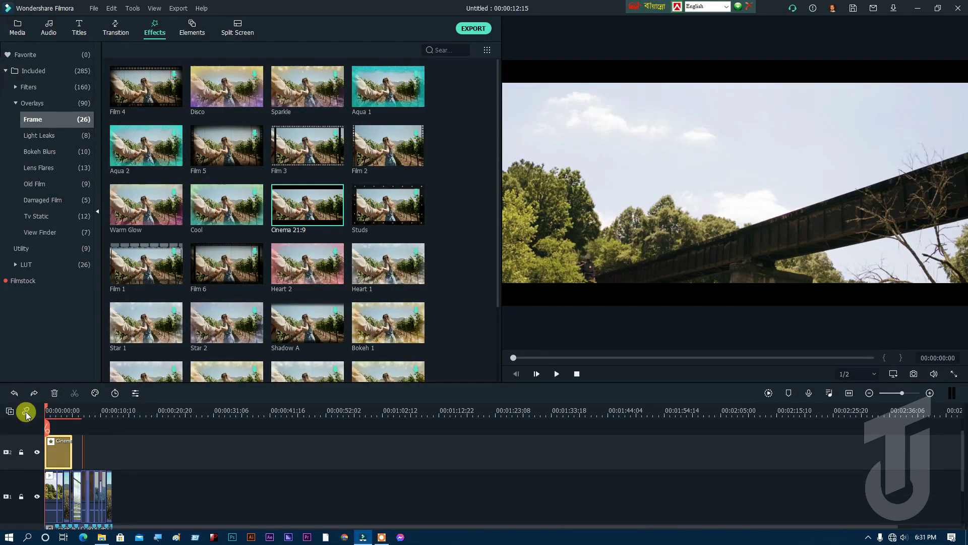
{"action": "left_click_drag", "start_coordinate": [74, 445], "coordinate": [121, 447]}
{"action": "left_click", "coordinate": [121, 444]}
{"action": "left_click", "coordinate": [77, 447]}
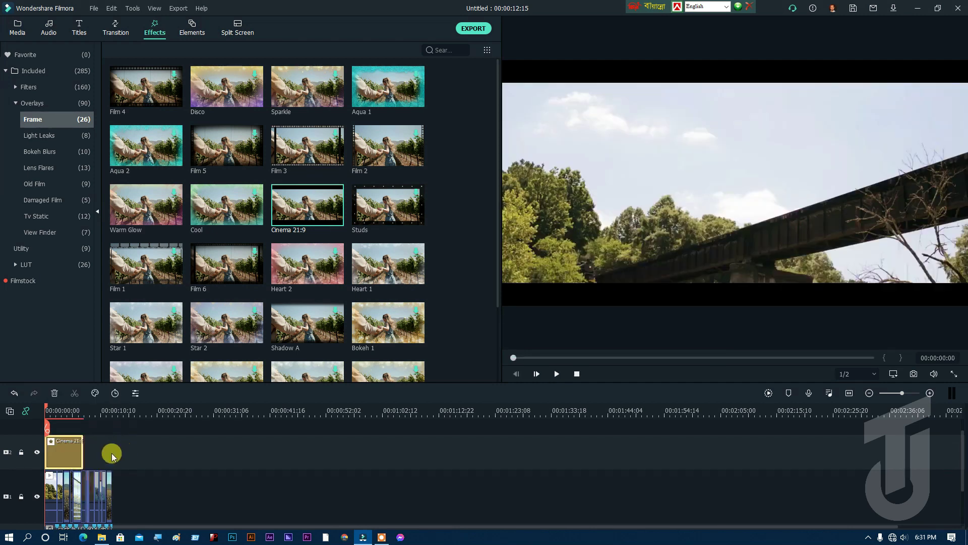
Duplicate the Cinema 21:9 overlay and fit the copy directly after the first one, ending at 00:00:12:15.
{"action": "scroll", "coordinate": [111, 450], "scroll_direction": "down", "scroll_amount": 2}
{"action": "scroll", "coordinate": [73, 440], "scroll_direction": "up", "scroll_amount": 3}
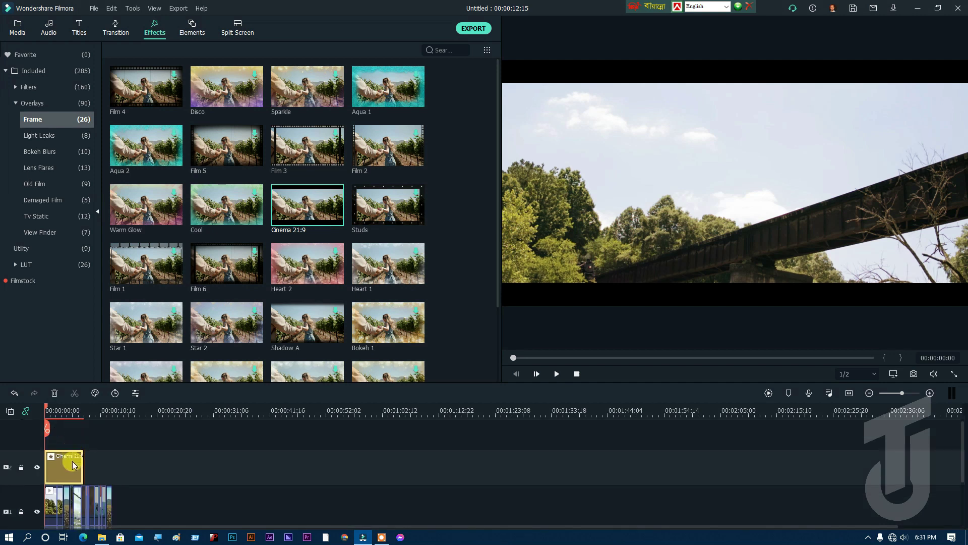
{"action": "right_click", "coordinate": [71, 461]}
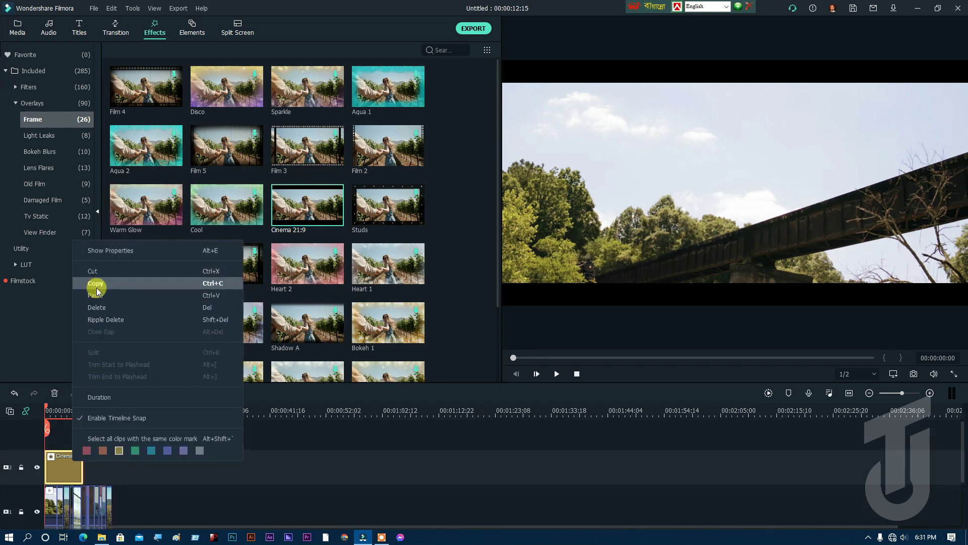
{"action": "left_click", "coordinate": [96, 288]}
{"action": "left_click", "coordinate": [97, 410]}
{"action": "key", "text": "ctrl+v"}
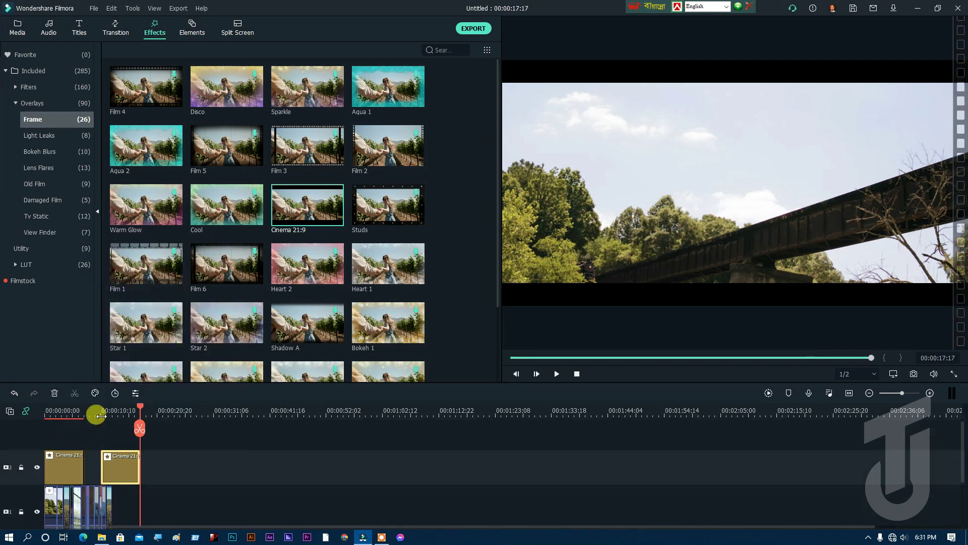
{"action": "mouse_move", "coordinate": [115, 456]}
{"action": "left_mouse_down"}
{"action": "mouse_move", "coordinate": [96, 456]}
{"action": "mouse_move", "coordinate": [110, 461]}
{"action": "left_mouse_up"}
{"action": "scroll", "coordinate": [227, 451], "scroll_direction": "down", "scroll_amount": 2}
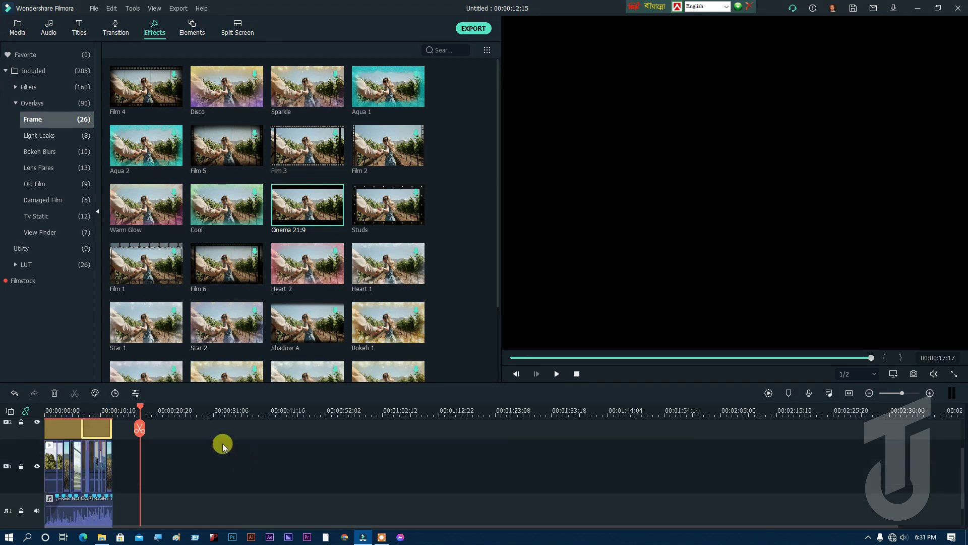
Render the timeline preview and play the finished montage from the beginning.
{"action": "left_click_drag", "start_coordinate": [142, 410], "coordinate": [6, 401]}
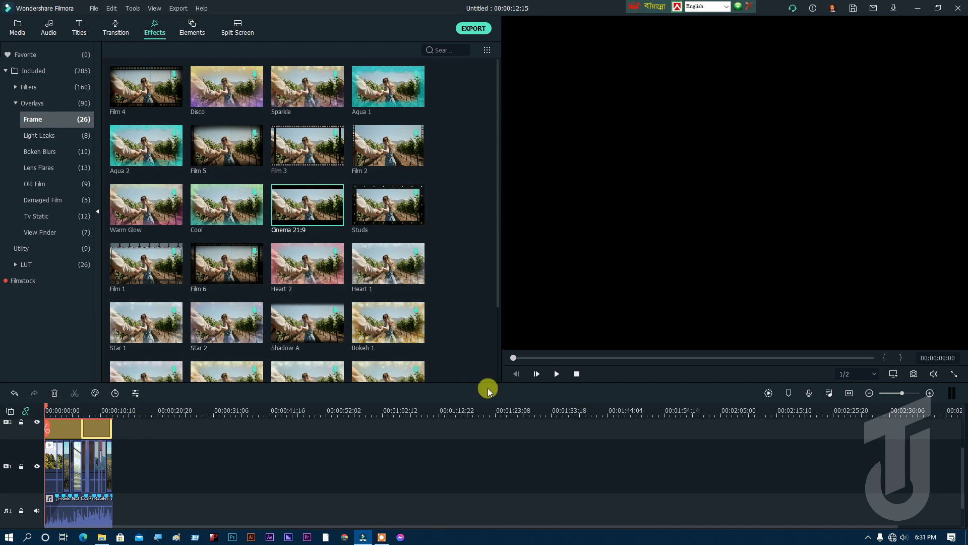
{"action": "left_click", "coordinate": [767, 393]}
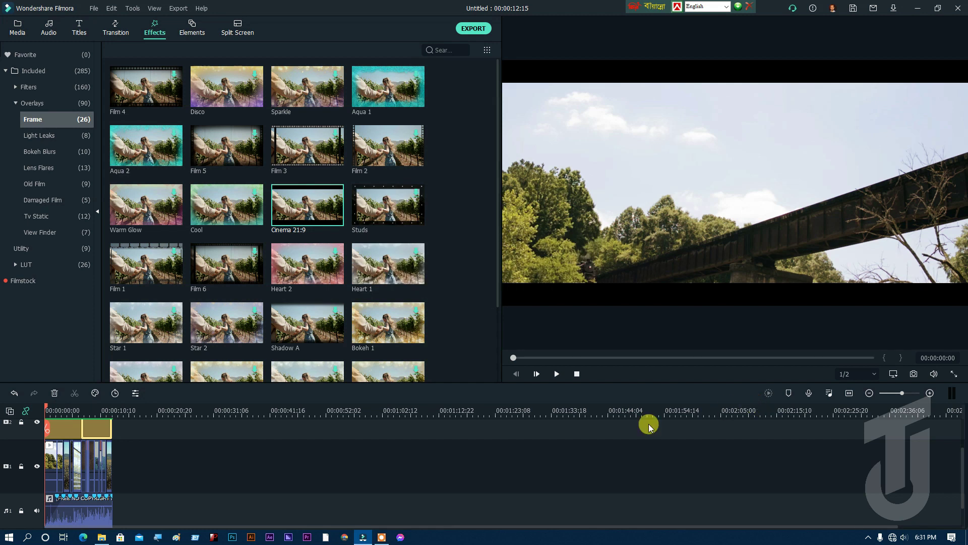
{"action": "left_click", "coordinate": [553, 377]}
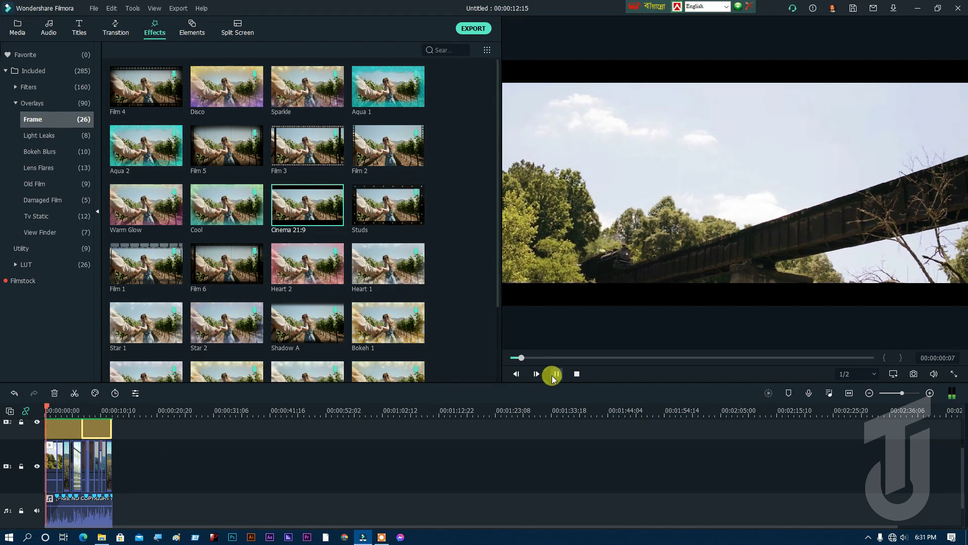